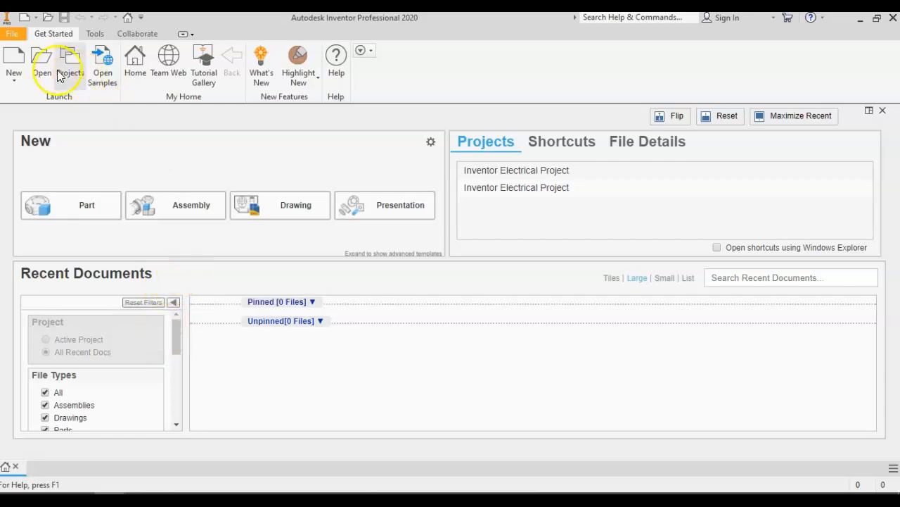
Create a new part from the metric Standard (mm).ipt template.
left_click(15, 58)
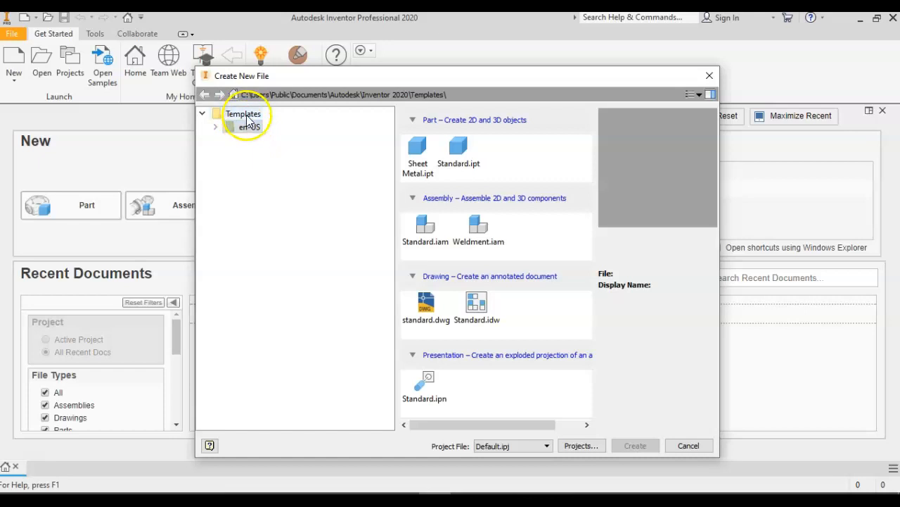
left_click(217, 128)
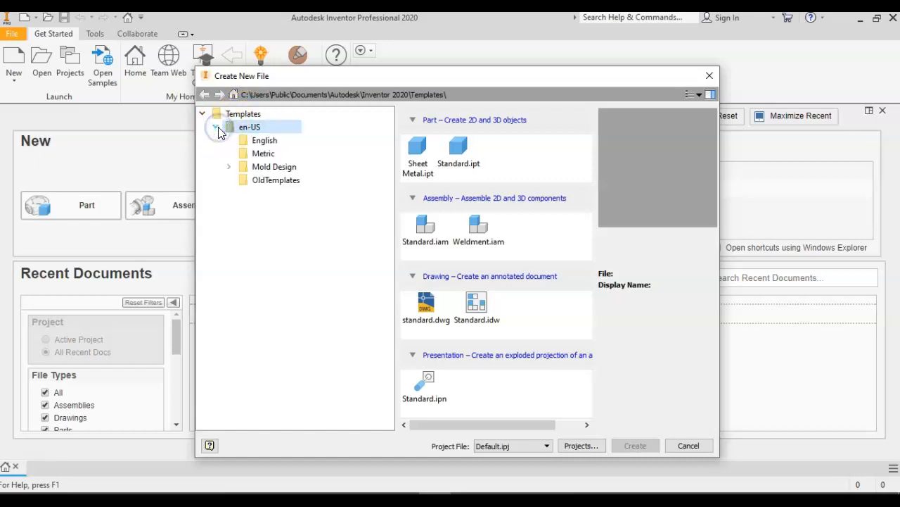
left_click(271, 157)
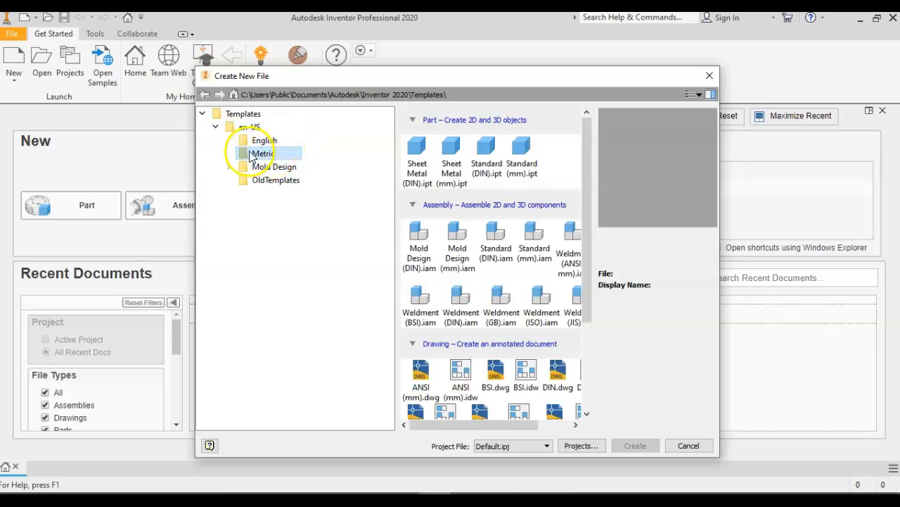
left_click(217, 128)
left_click(218, 128)
left_click(262, 152)
left_click(526, 144)
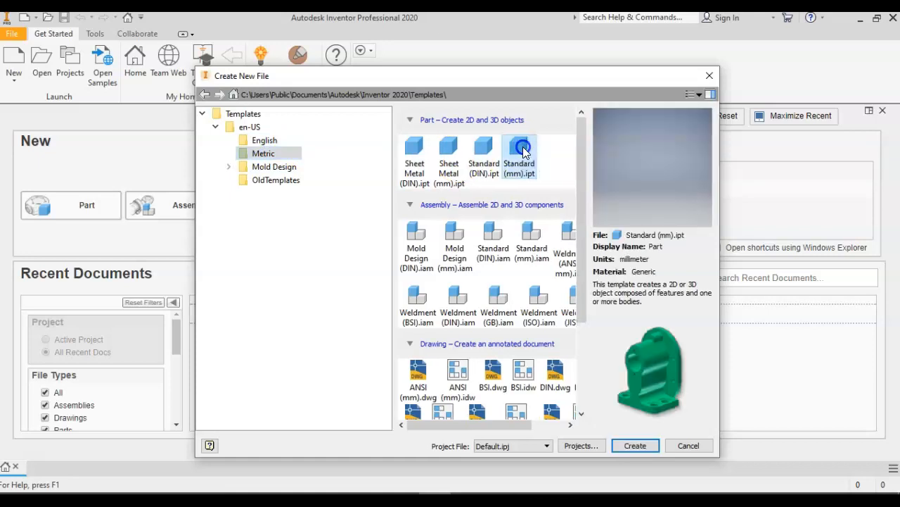
double_click(523, 148)
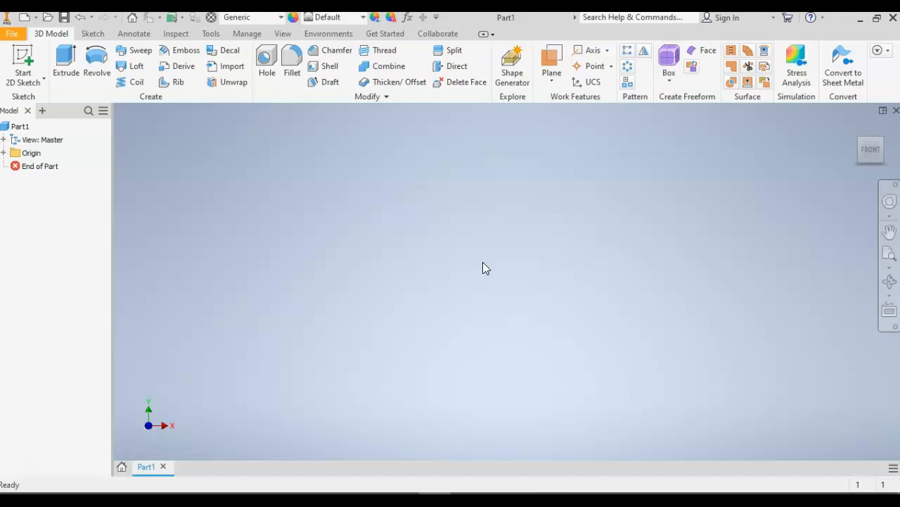
Sketch a 156 mm wide by 87 mm high rectangle on the XY plane with its lower-left corner at the origin, and finish the sketch.
left_click(25, 56)
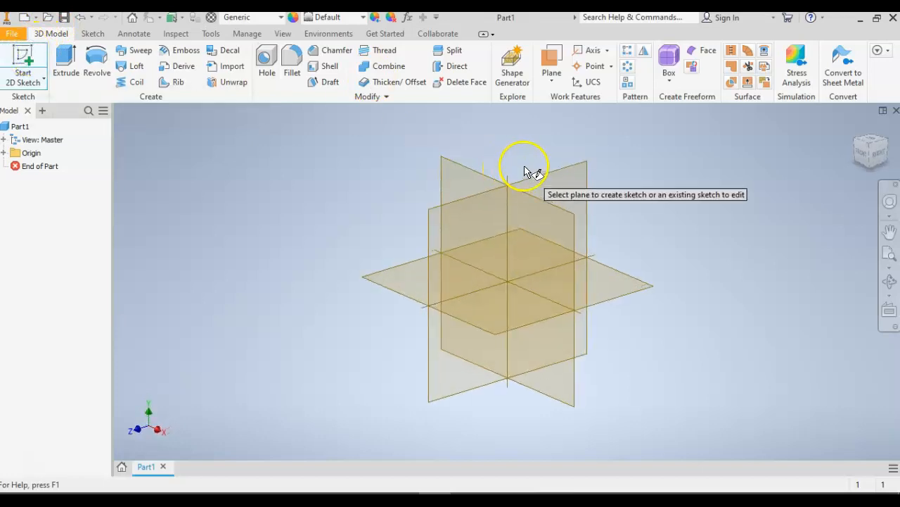
left_click(456, 181)
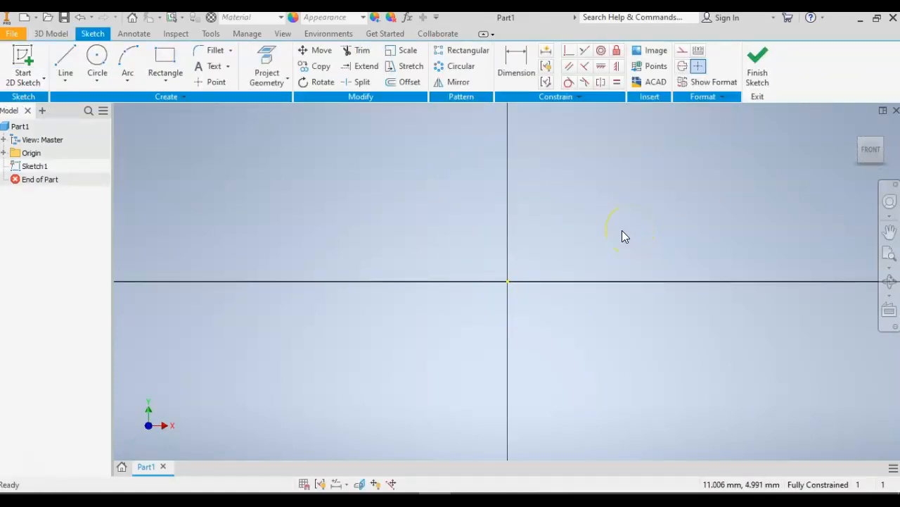
left_click(162, 59)
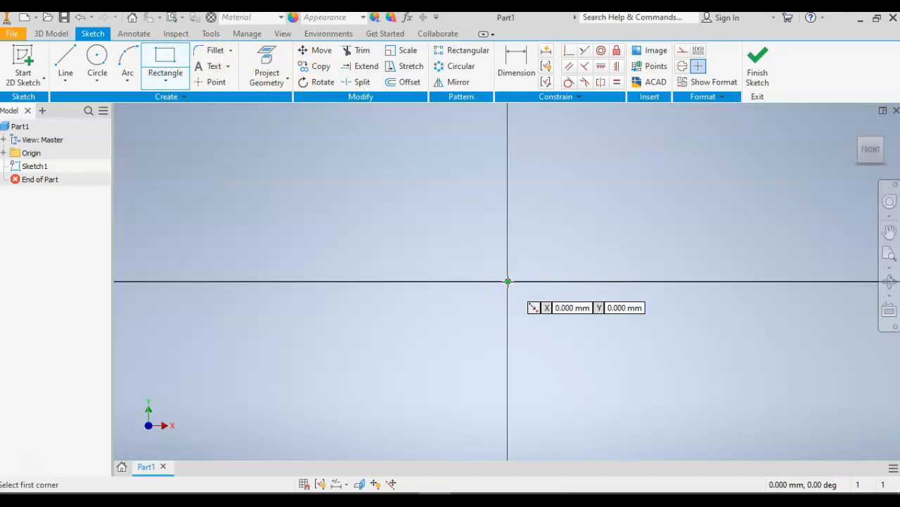
left_click(507, 281)
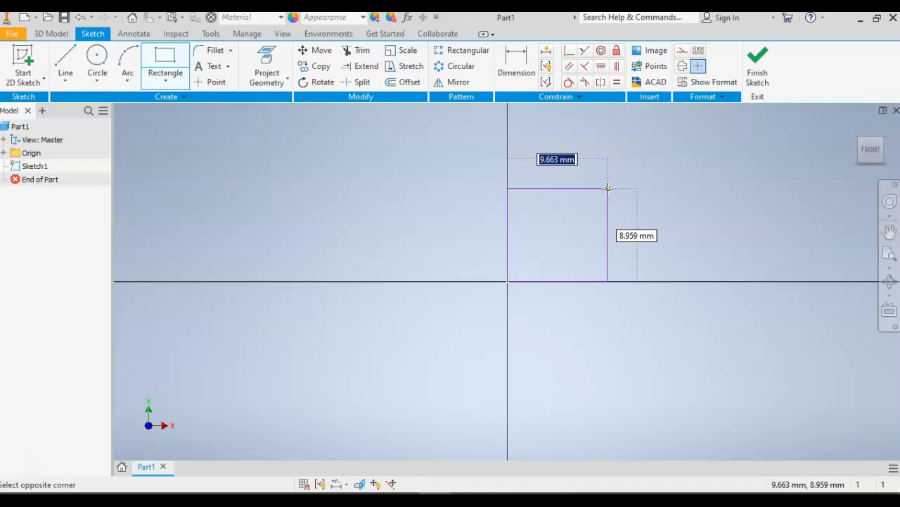
type("156")
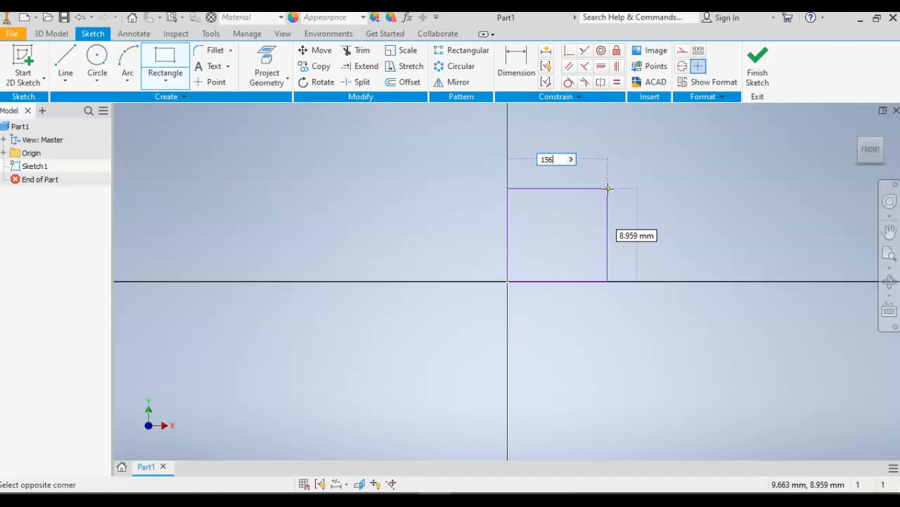
key("Tab")
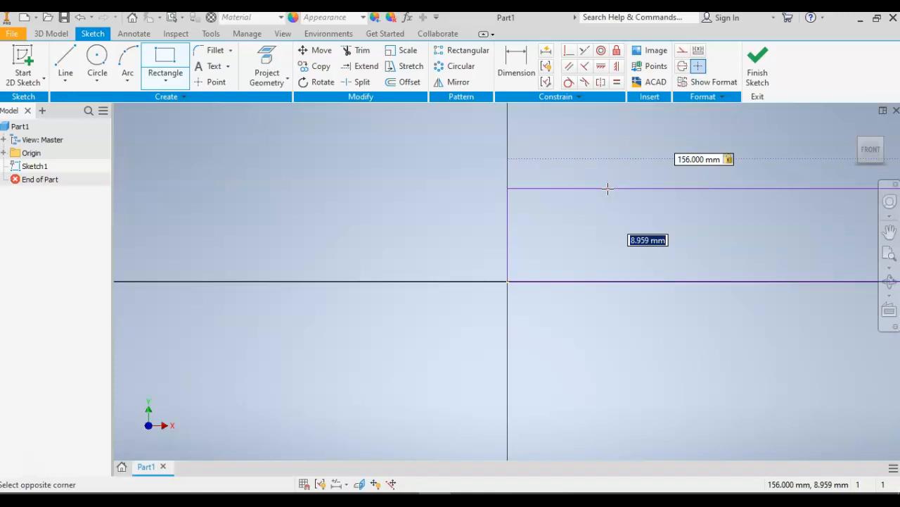
type("87")
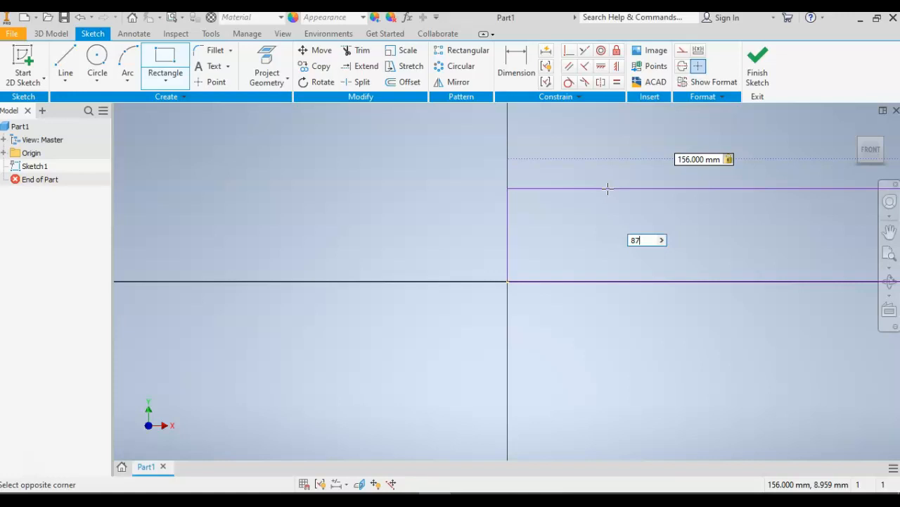
key("Tab")
key("Return")
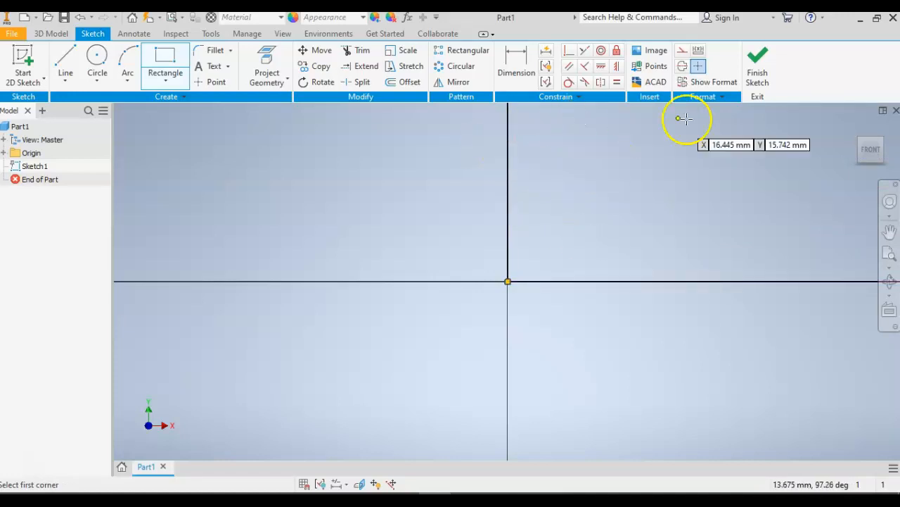
left_click(870, 151)
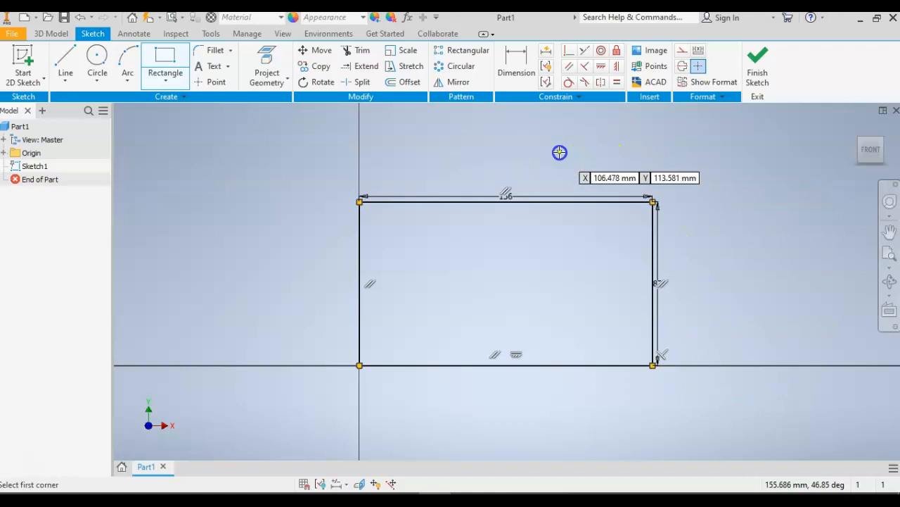
left_click(757, 59)
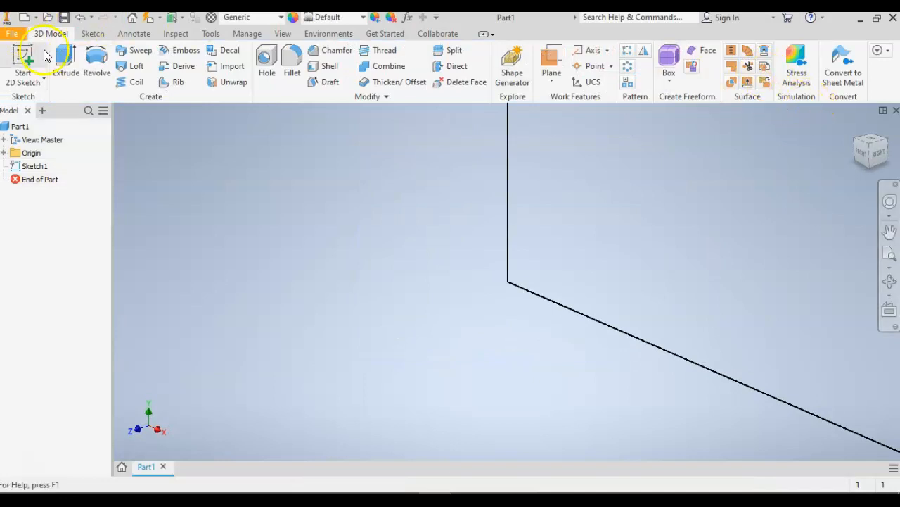
Extrude the rectangle profile 50 mm into a solid block.
left_click(64, 60)
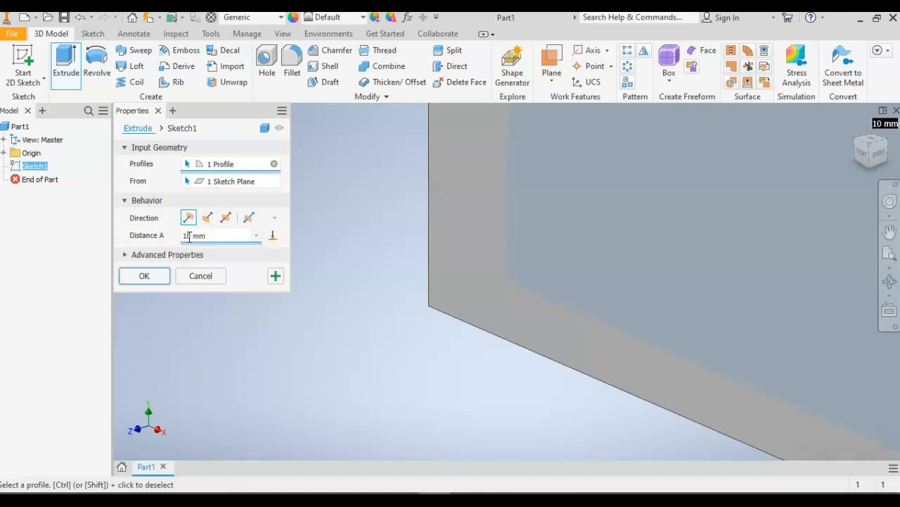
left_click(188, 237)
left_click(189, 236)
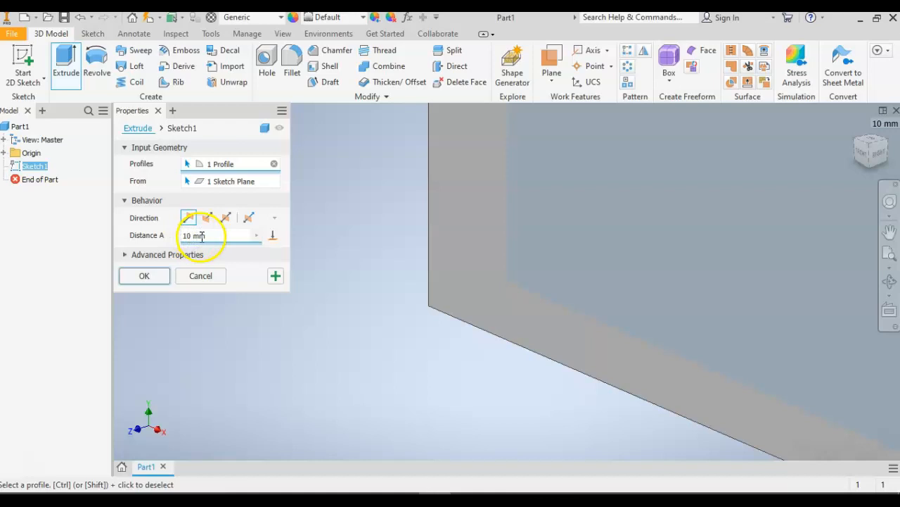
left_click(182, 237)
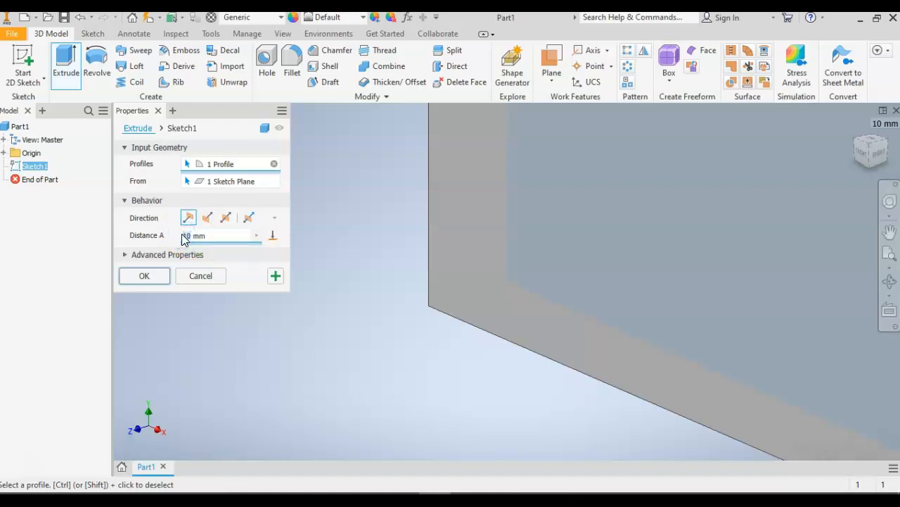
type("50")
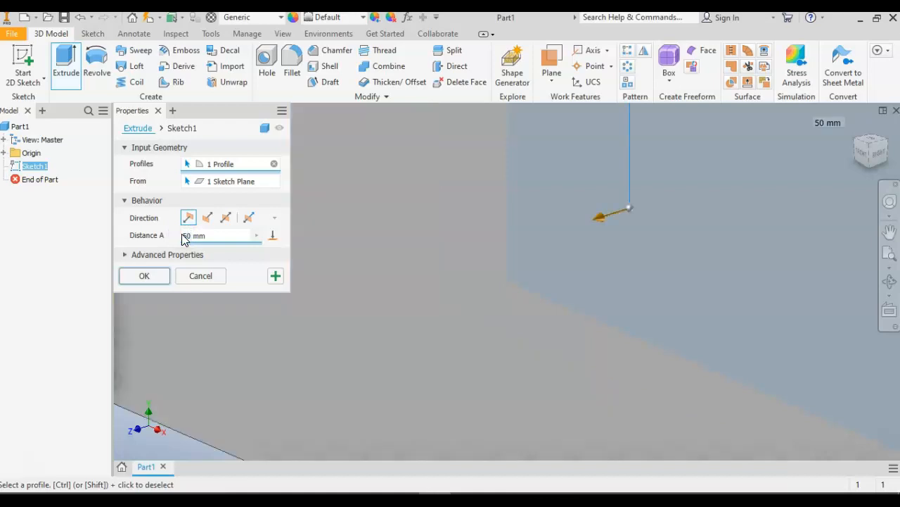
key("Tab")
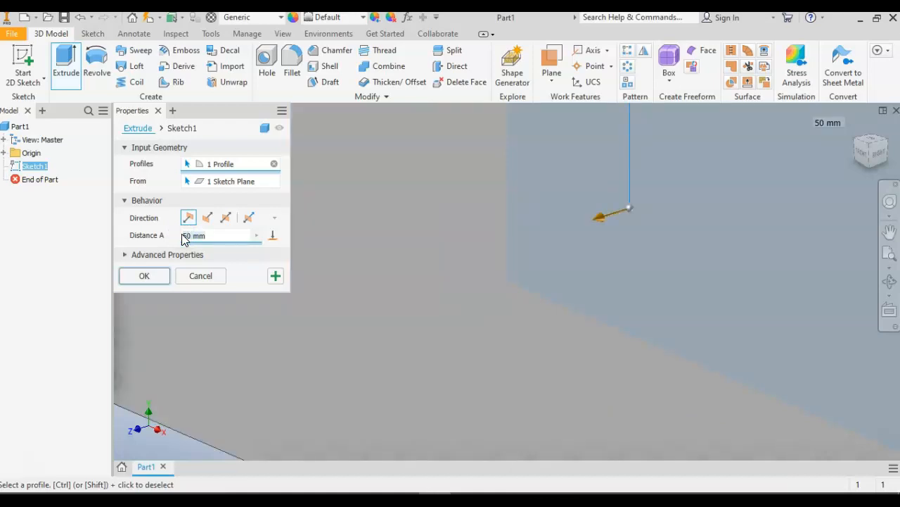
left_click(143, 276)
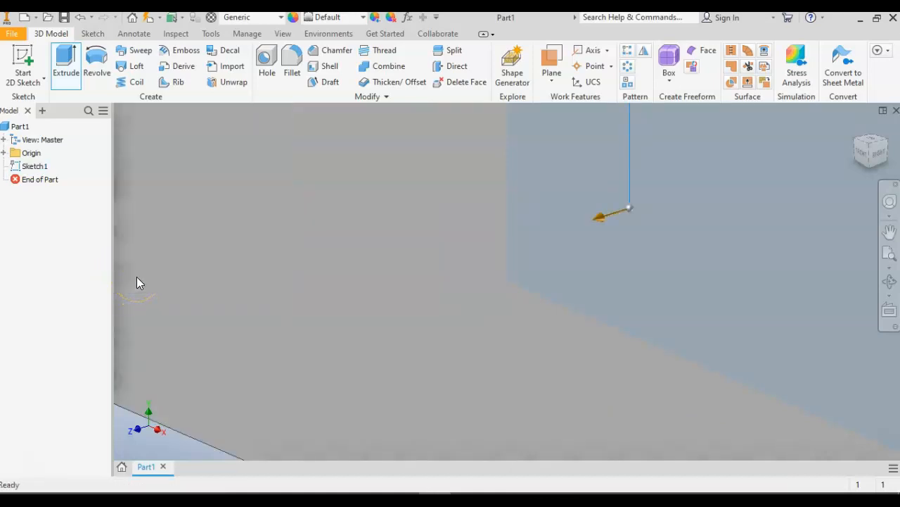
left_click(854, 133)
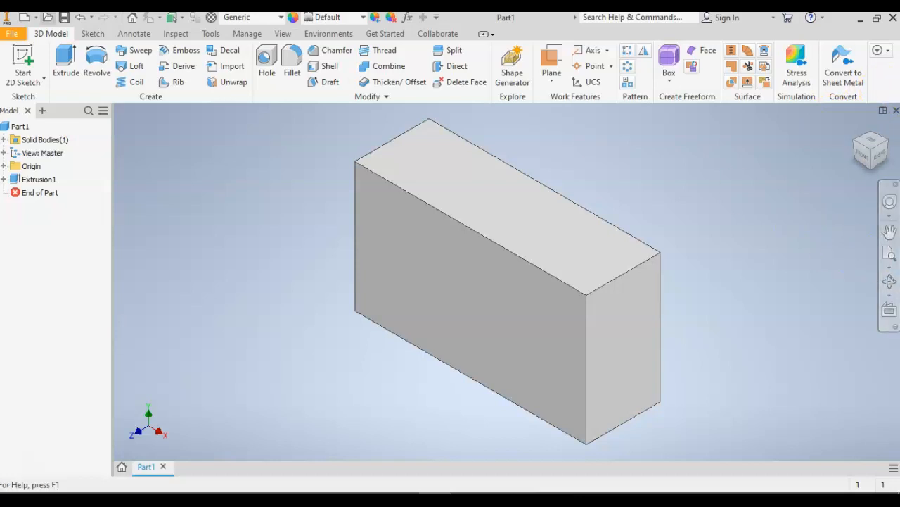
Sketch a 32 mm wide by 65 mm high rectangle on the block's front face from its upper-right corner, and finish the sketch.
left_click(22, 59)
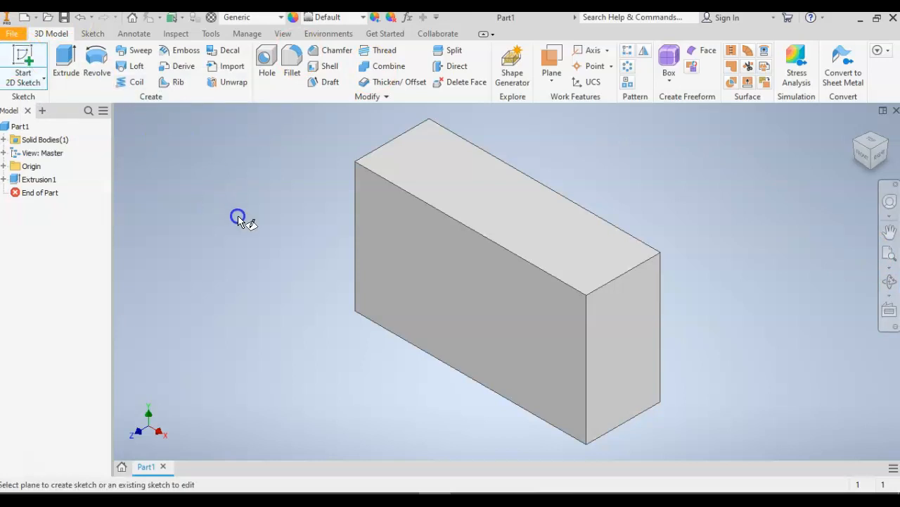
left_click(487, 299)
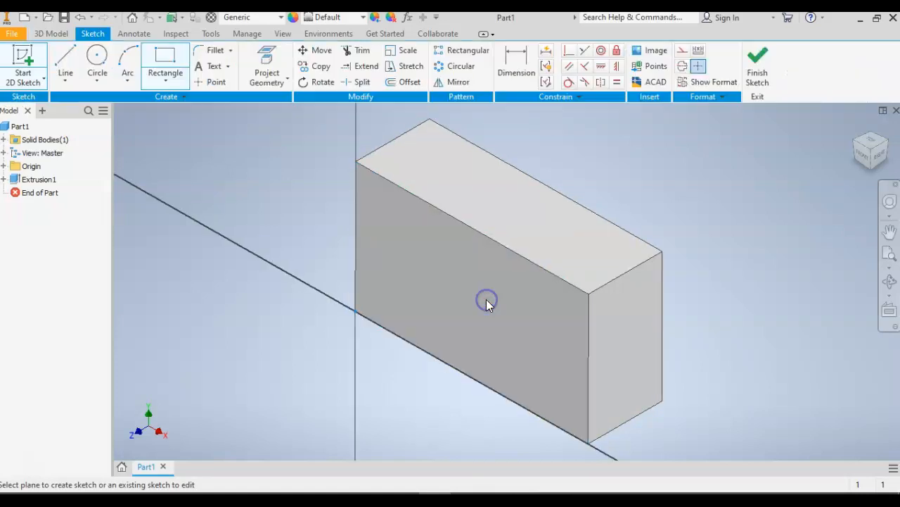
left_click(889, 231)
mouse_move(775, 209)
left_mouse_down()
mouse_move(707, 264)
mouse_move(643, 279)
left_mouse_up()
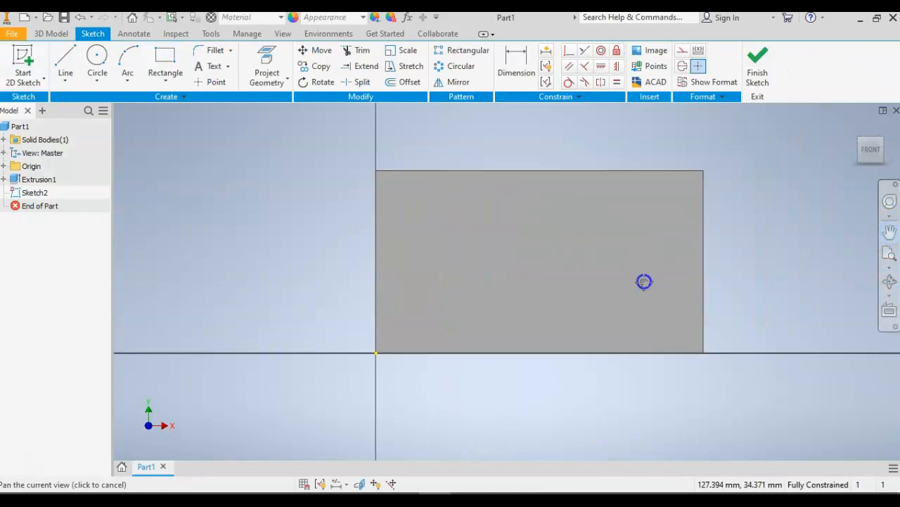
mouse_move(556, 265)
left_mouse_down()
mouse_move(488, 241)
mouse_move(544, 254)
left_mouse_up()
key("Escape")
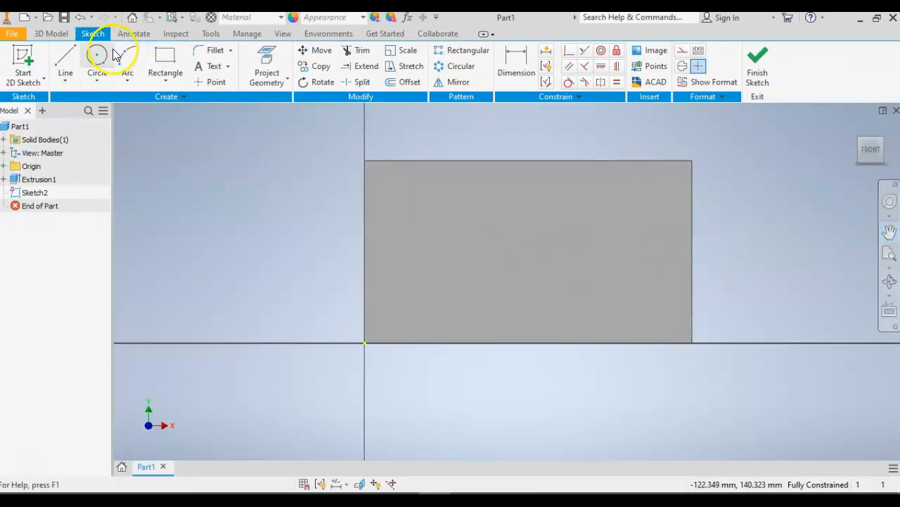
left_click(157, 60)
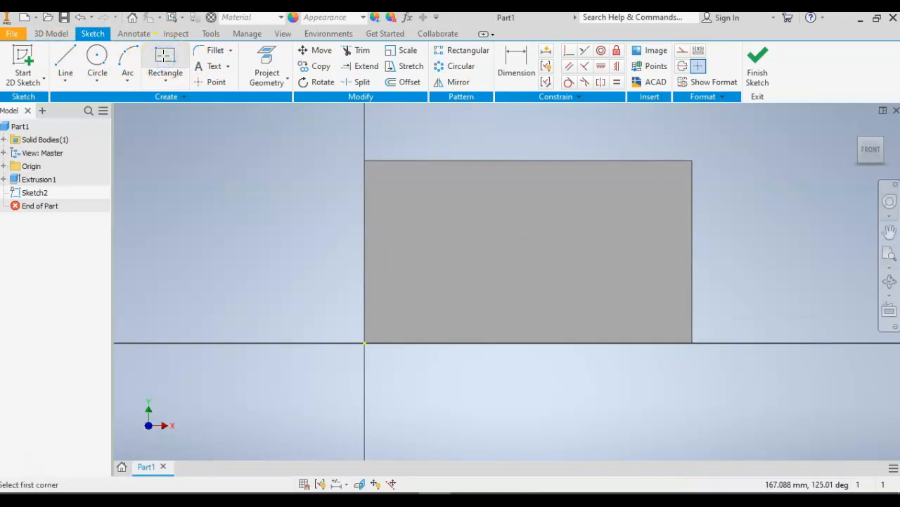
left_click(692, 161)
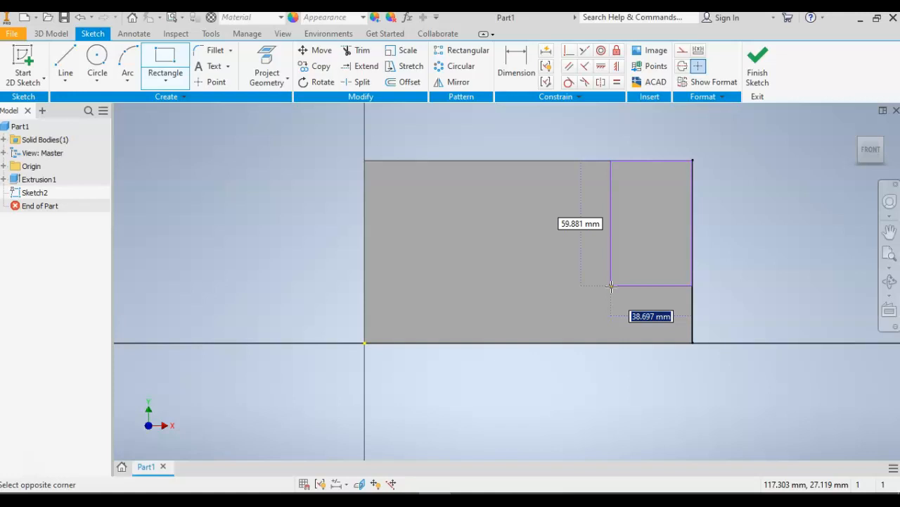
type("32")
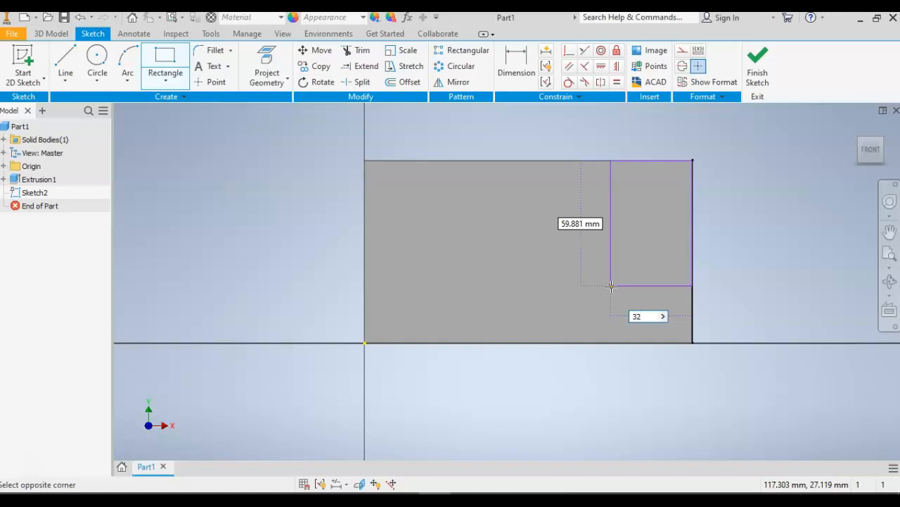
key("Tab")
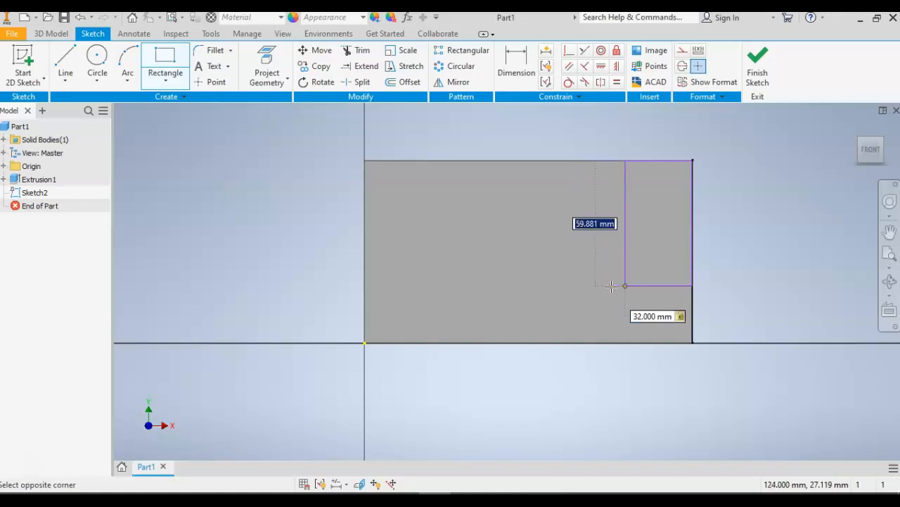
type("65")
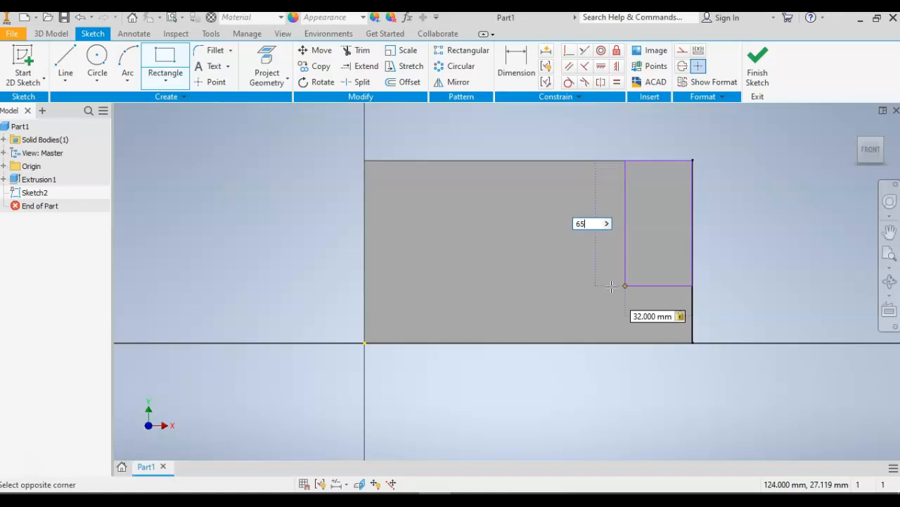
key("Return")
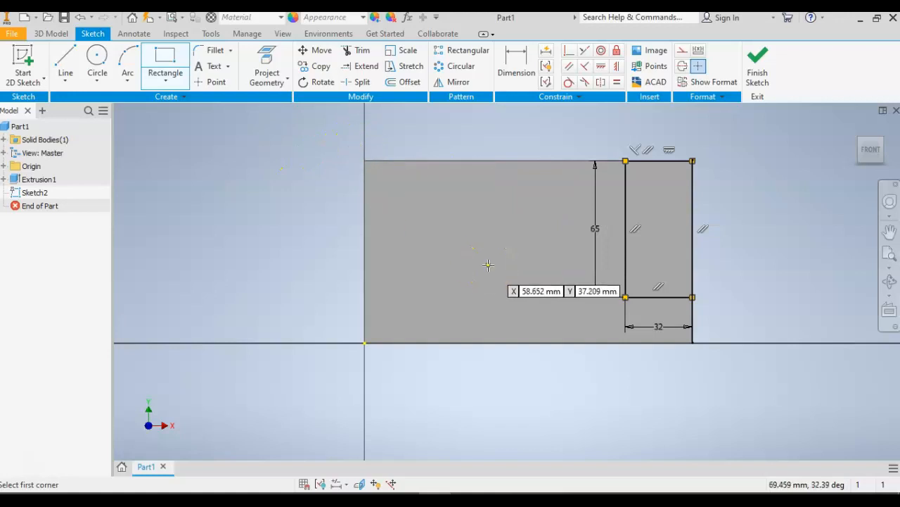
left_click(757, 67)
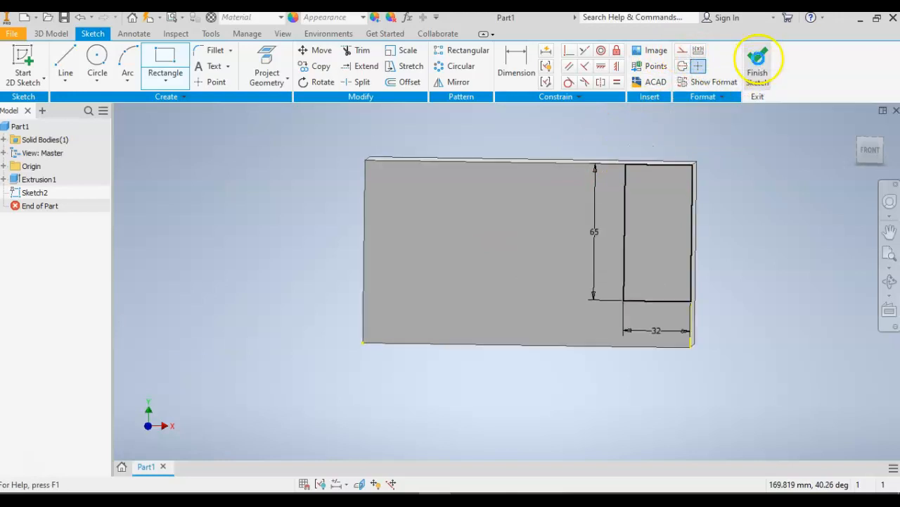
Extrude the 32 × 65 mm corner rectangle as a cut through the entire block.
left_click(67, 62)
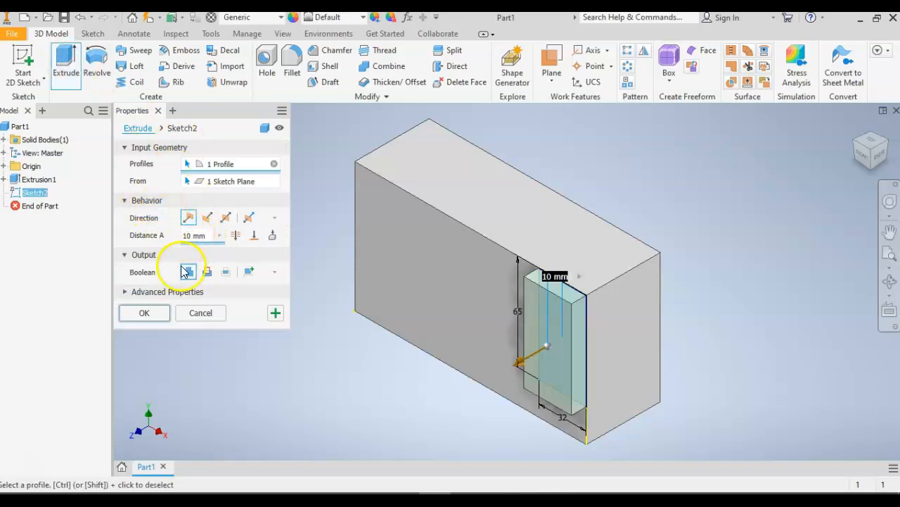
mouse_move(521, 362)
left_mouse_down()
mouse_move(628, 329)
mouse_move(649, 306)
mouse_move(550, 321)
mouse_move(510, 355)
mouse_move(514, 361)
left_mouse_up()
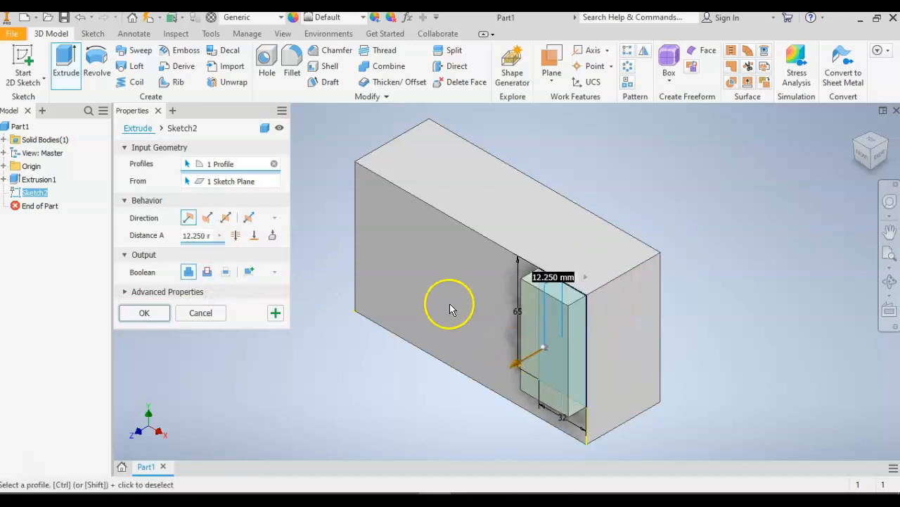
left_click(242, 240)
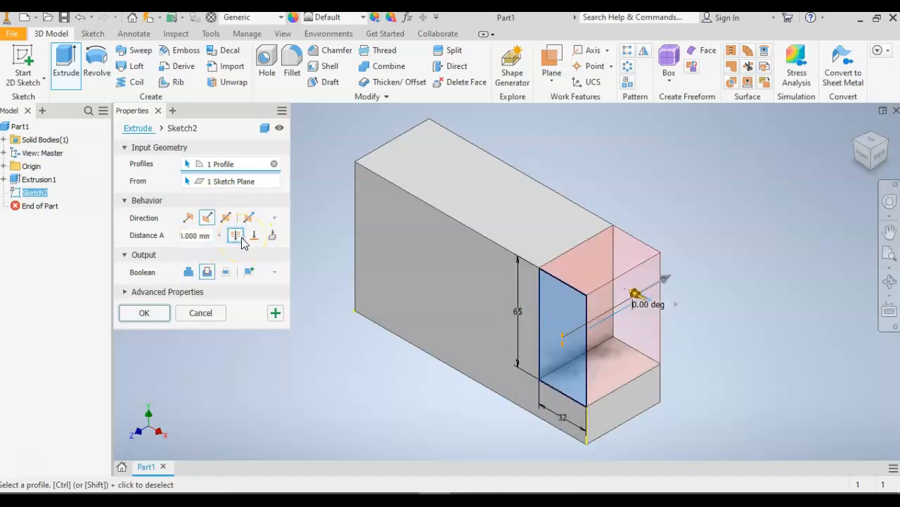
left_click(206, 276)
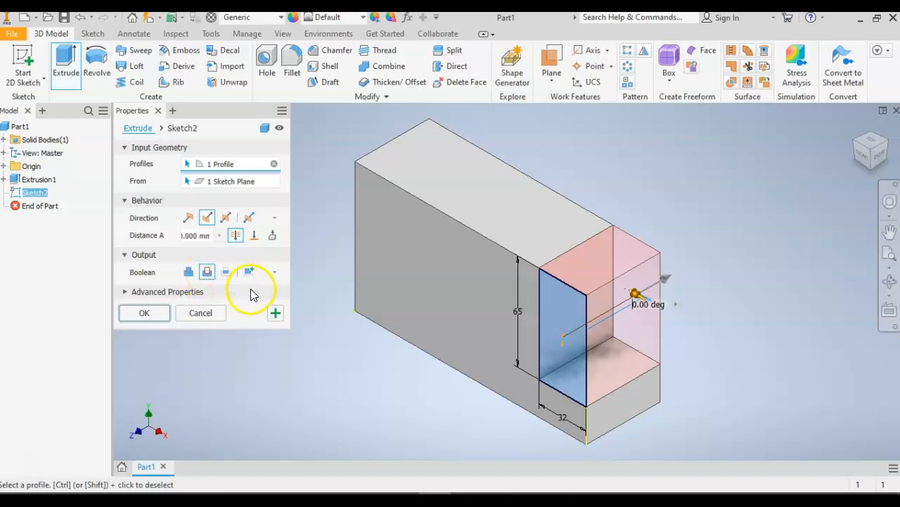
left_click(148, 316)
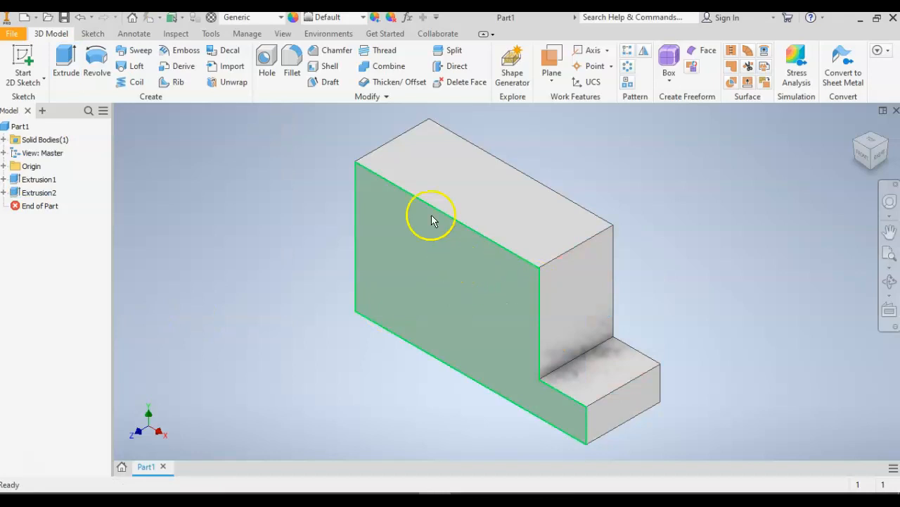
Sketch a 32 mm wide by 65 mm high rectangle on the front face from its upper-left corner, and finish the sketch.
left_click(23, 65)
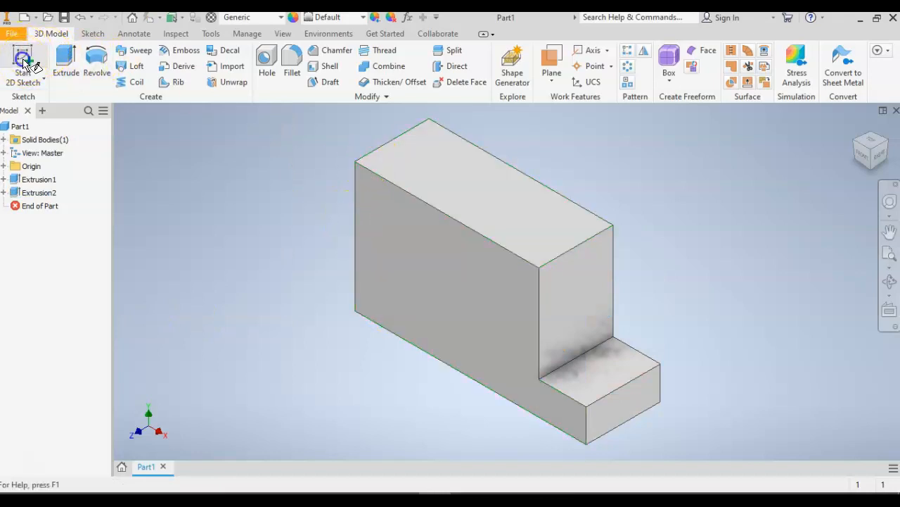
left_click(430, 232)
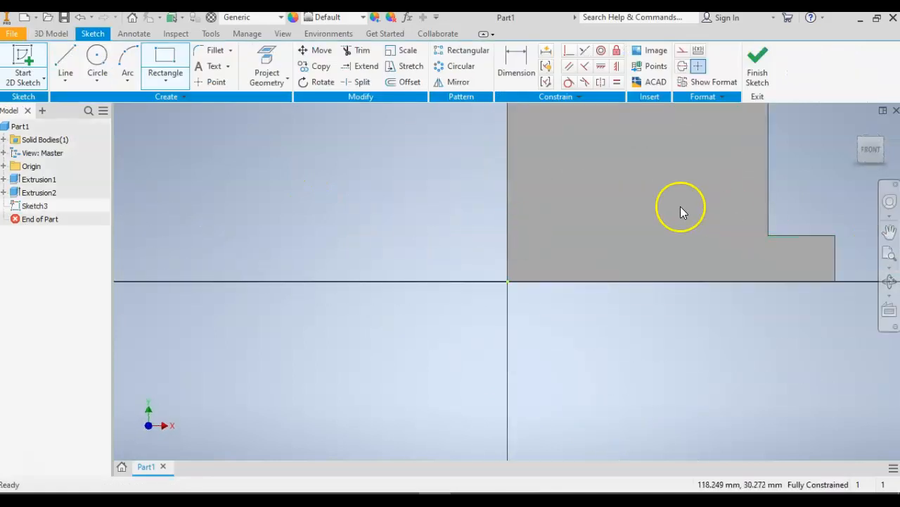
key("F2")
mouse_move(683, 193)
left_mouse_down()
mouse_move(571, 279)
mouse_move(534, 275)
left_mouse_up()
middle_click_drag(534, 275, 534, 273)
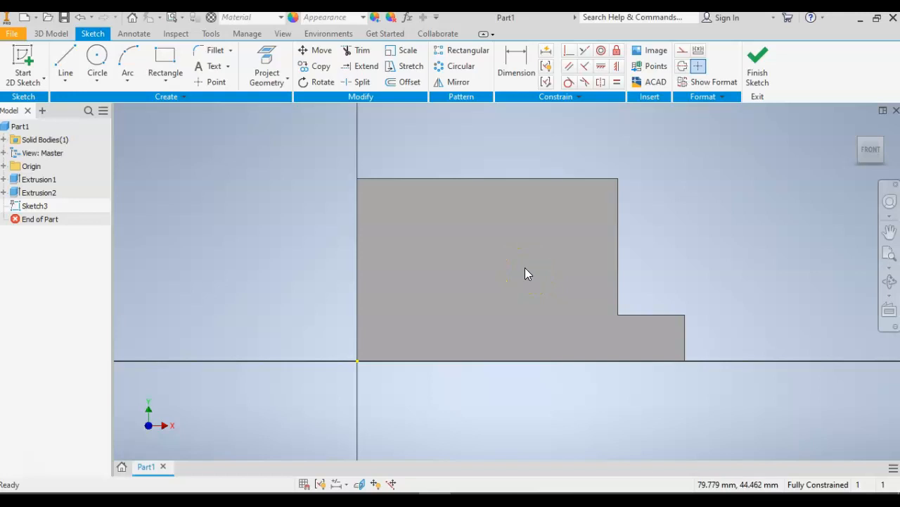
left_click(165, 60)
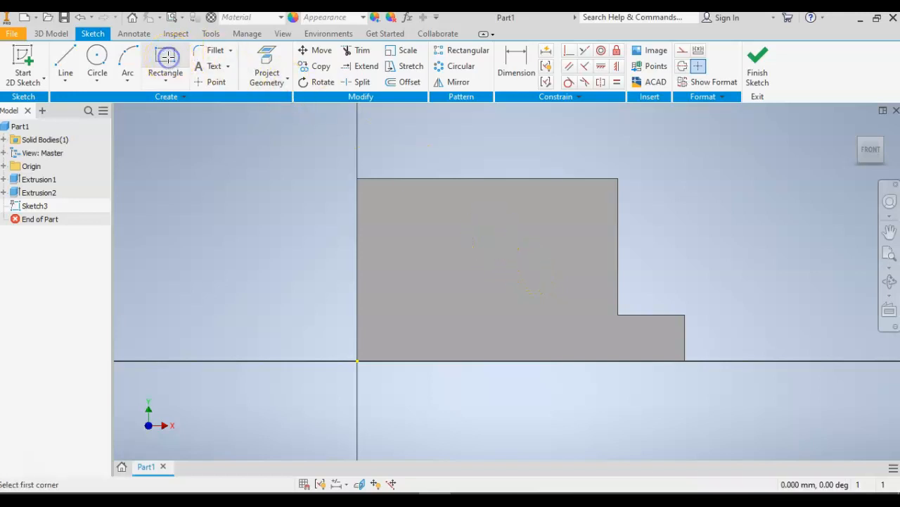
left_click(358, 179)
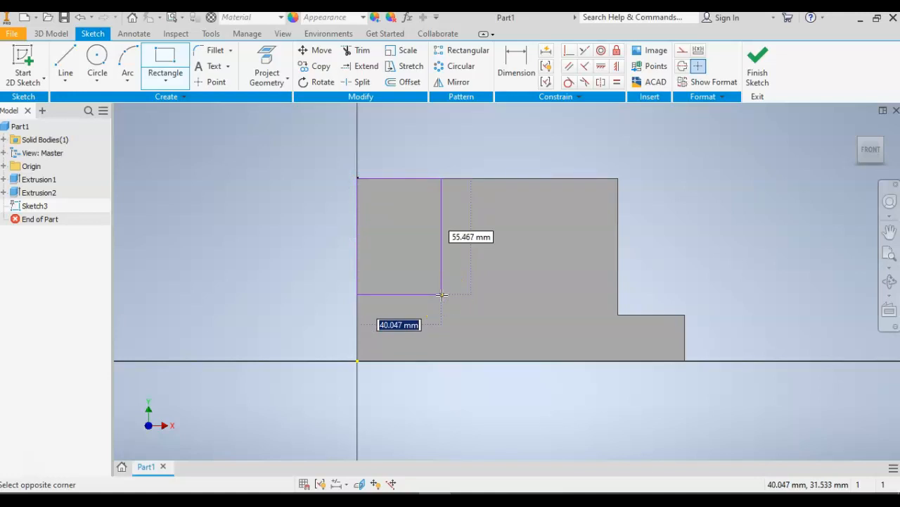
type("32")
key("Tab")
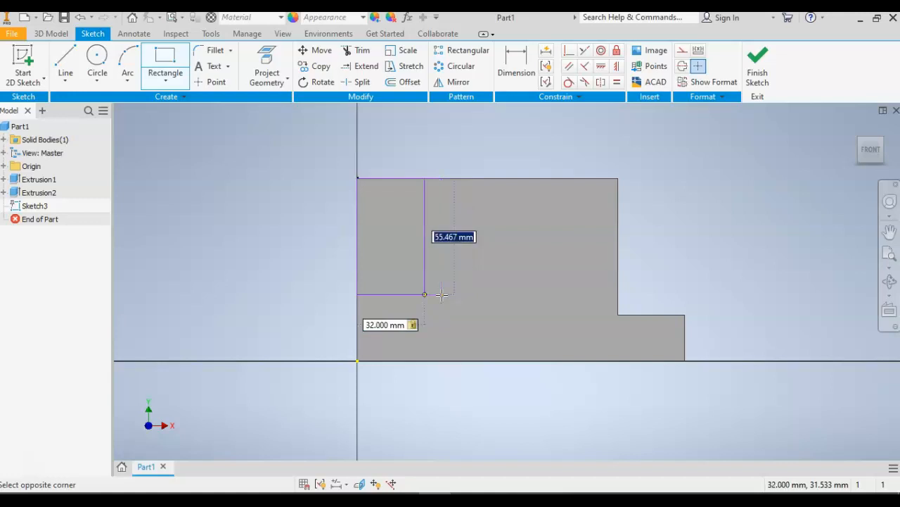
type("65")
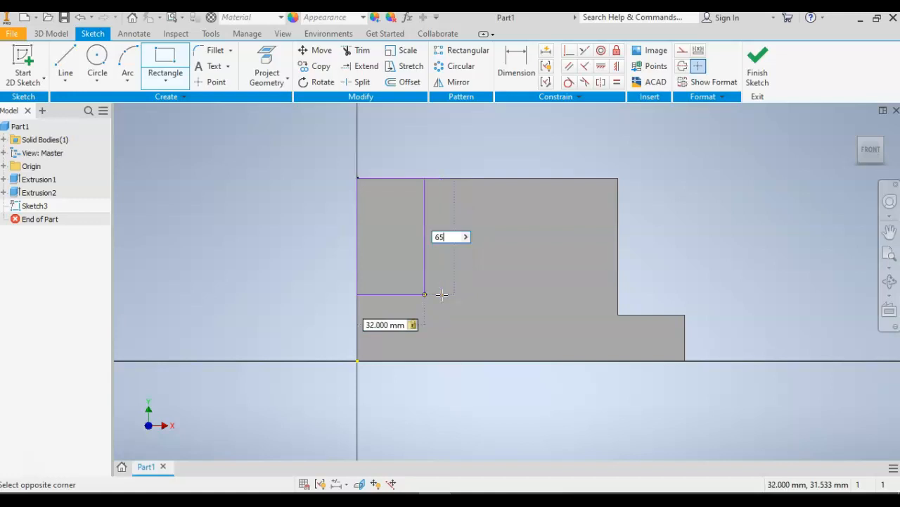
key("Return")
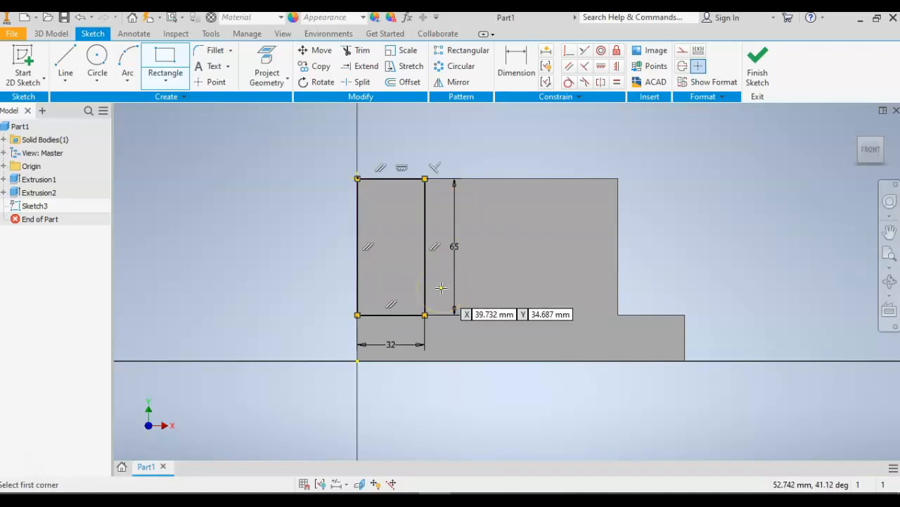
left_click(759, 62)
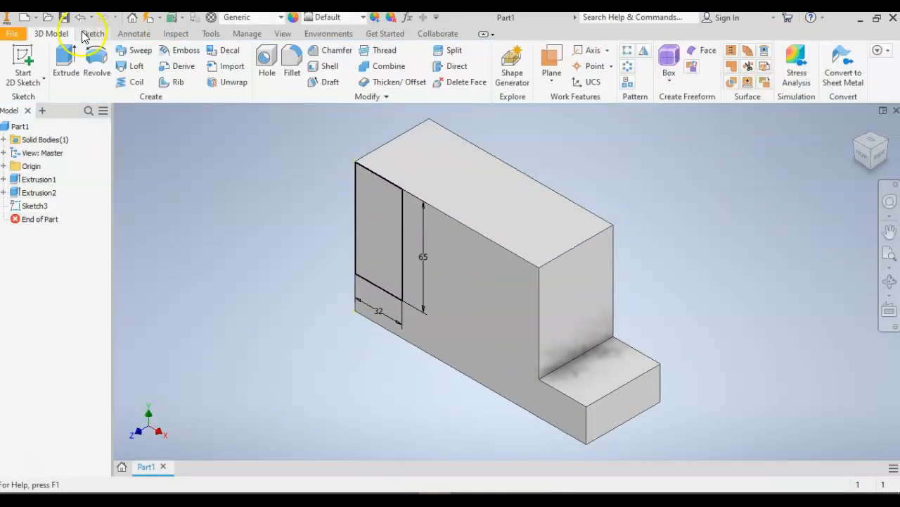
Extrude the upper-left corner rectangle as a Through All cut to remove that corner of the block.
left_click(68, 58)
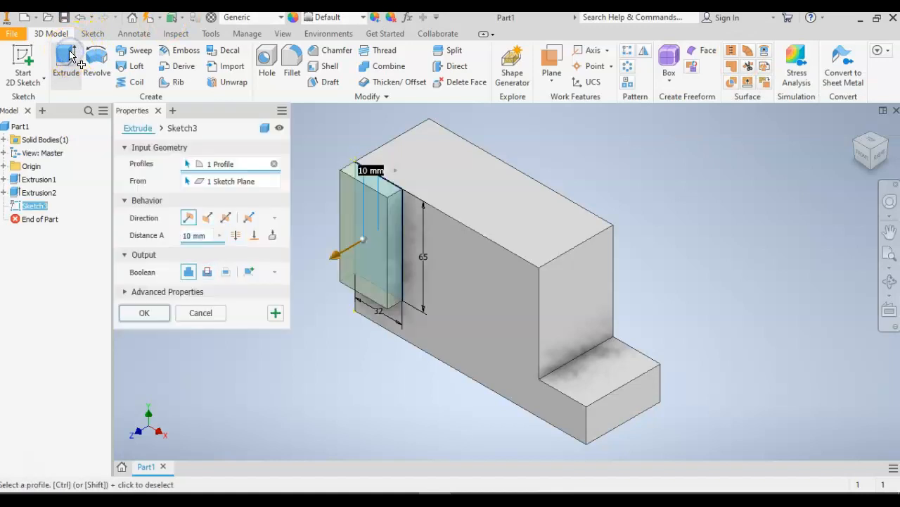
left_click(234, 238)
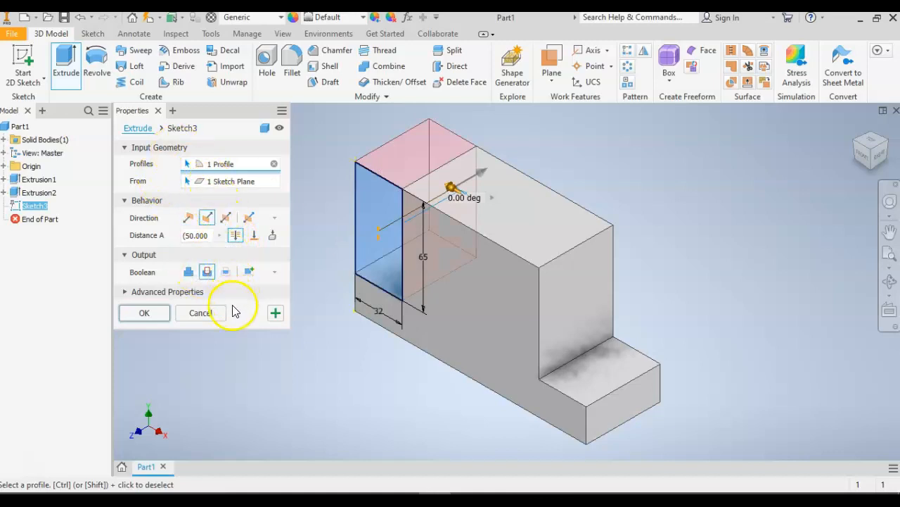
left_click(144, 312)
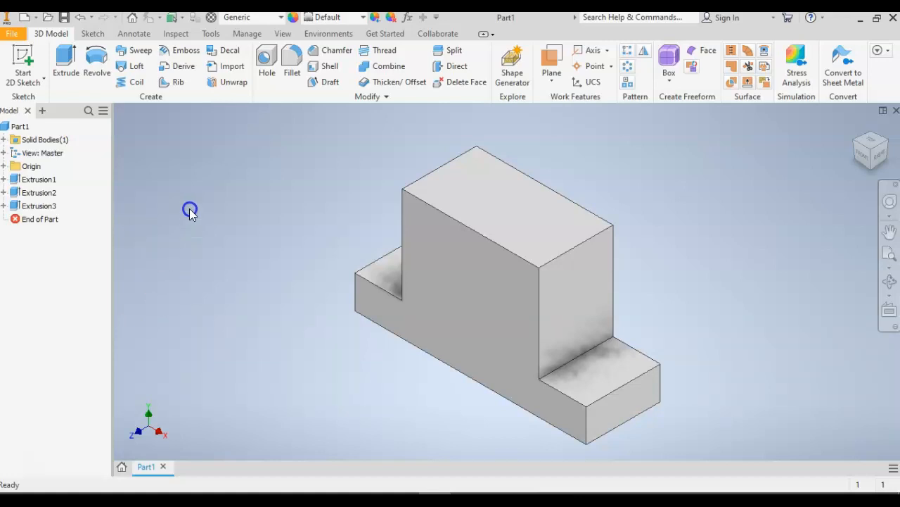
Save the part in the Inventor Work folder, naming it Bracket followed by the author's first name.
left_click(14, 35)
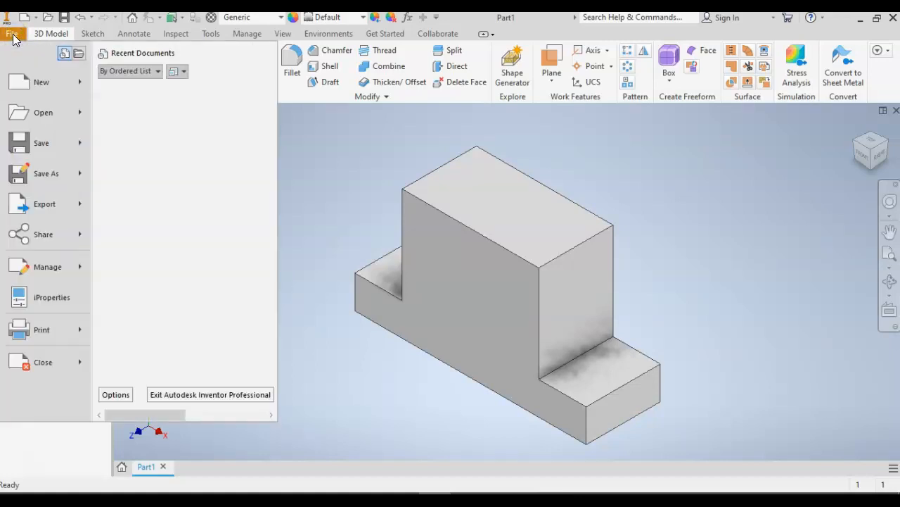
left_click(42, 144)
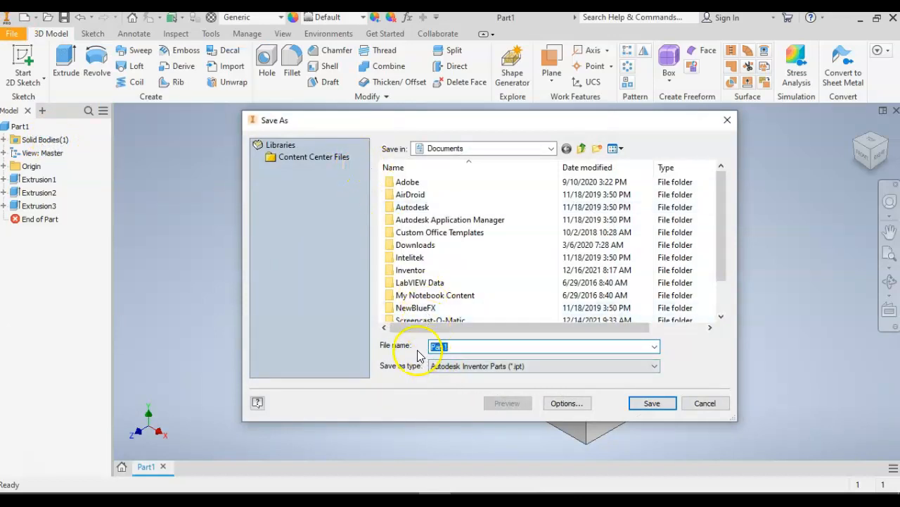
left_click(422, 151)
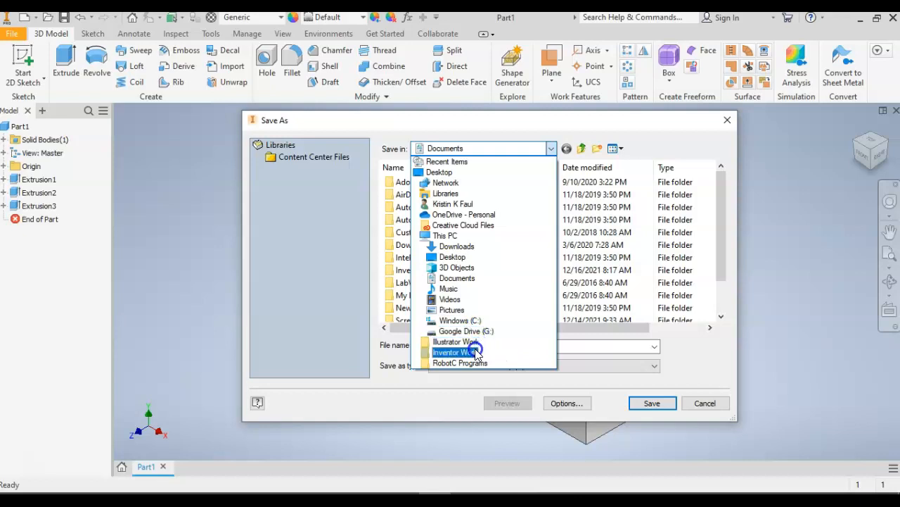
left_click(470, 352)
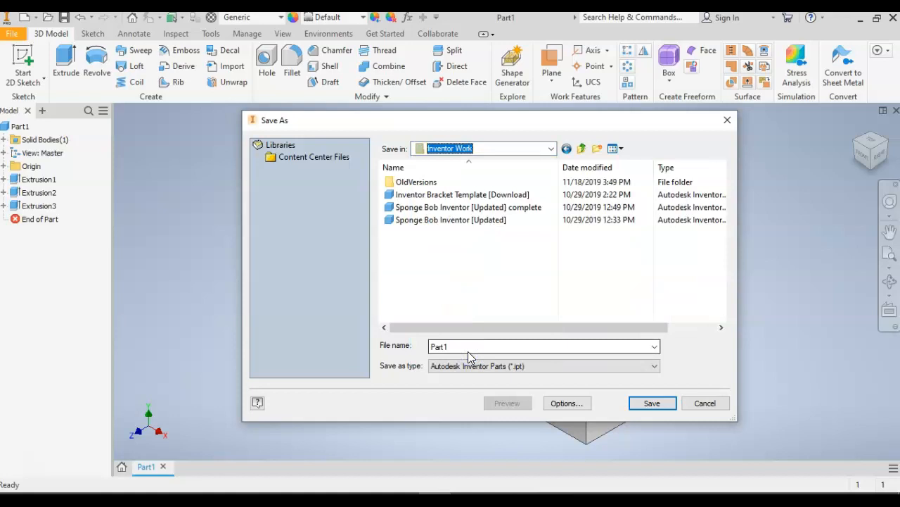
left_click(447, 347)
double_click(447, 347)
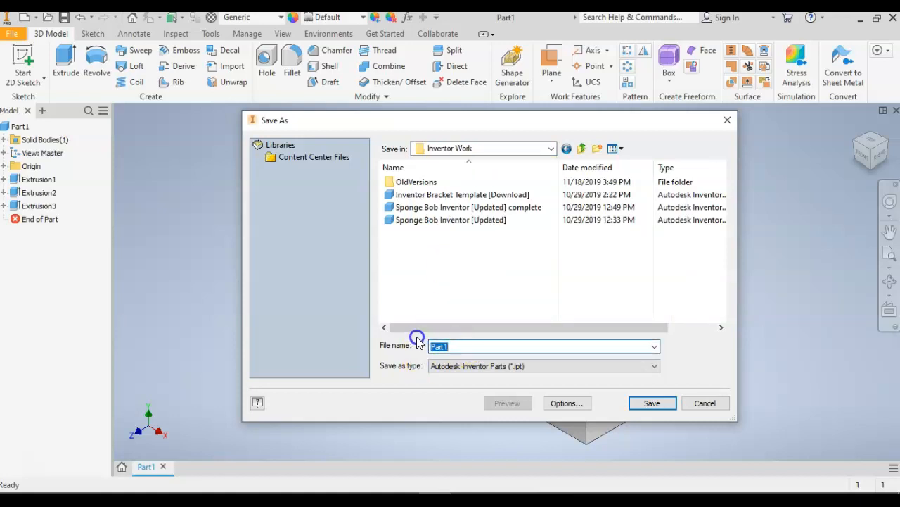
type("Bracket krist")
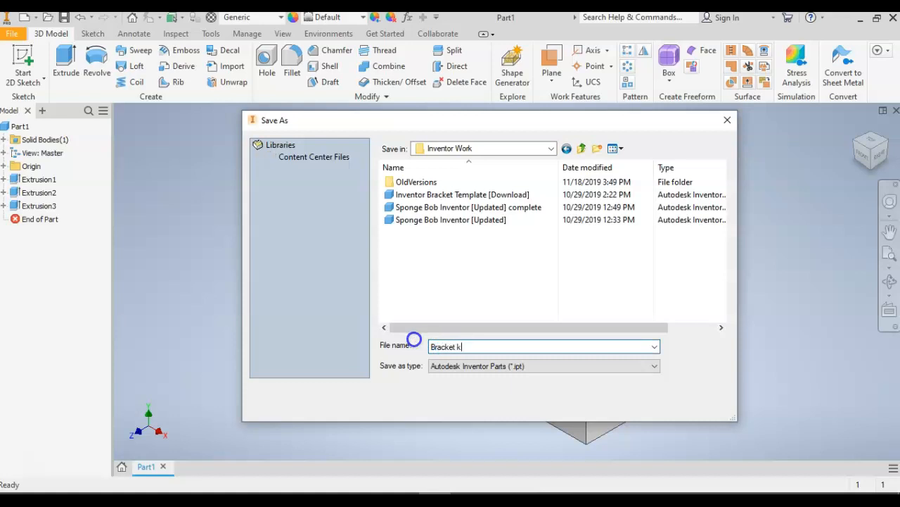
left_click(645, 405)
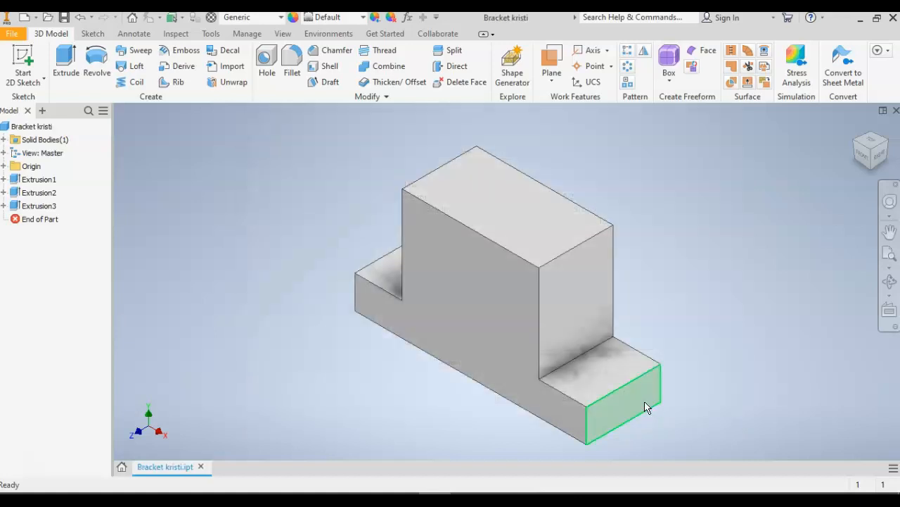
Sketch a rectangle on the bracket's front face, starting on the raised block's top edge about 16 mm from its left side.
left_click(508, 212)
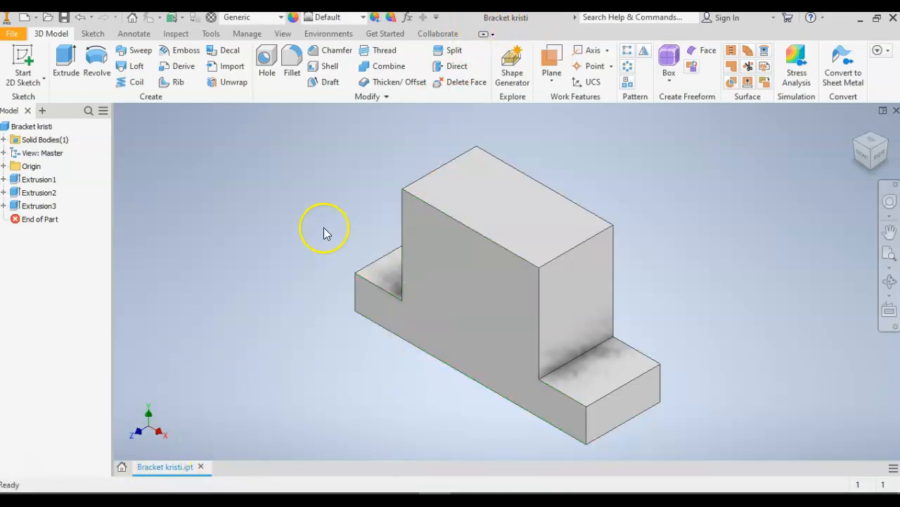
left_click(21, 59)
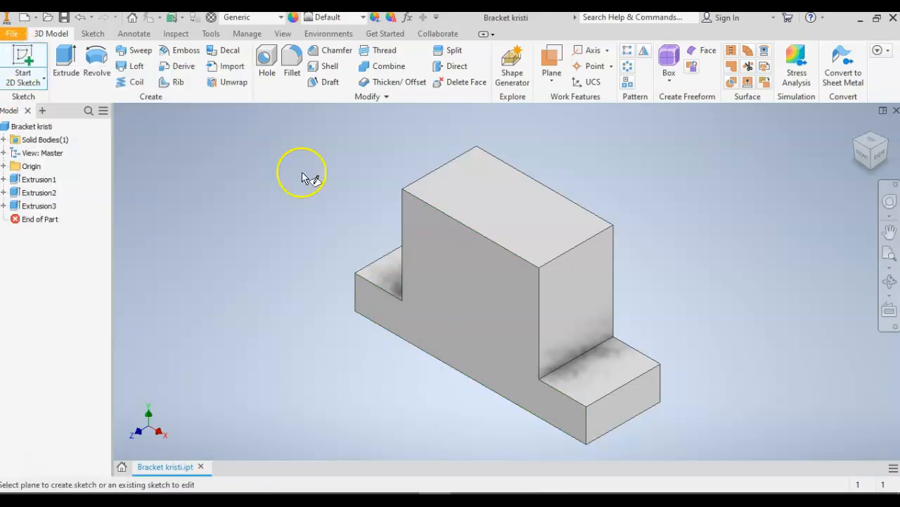
left_click(463, 268)
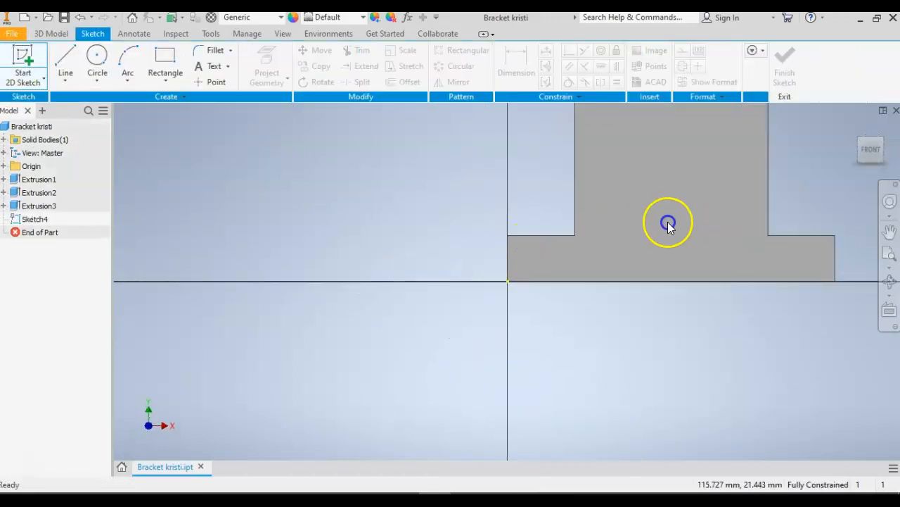
mouse_move(679, 185)
middle_mouse_down()
mouse_move(512, 287)
mouse_move(456, 299)
mouse_move(464, 270)
middle_mouse_up()
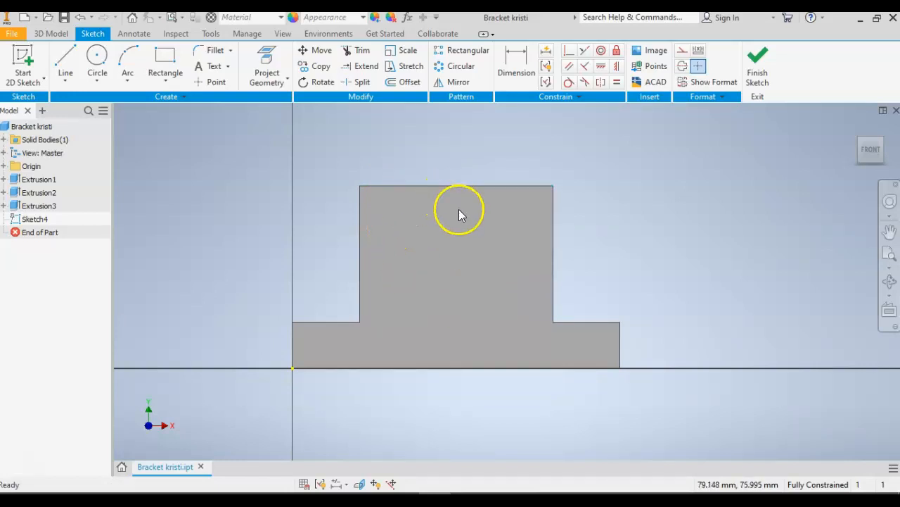
left_click(169, 59)
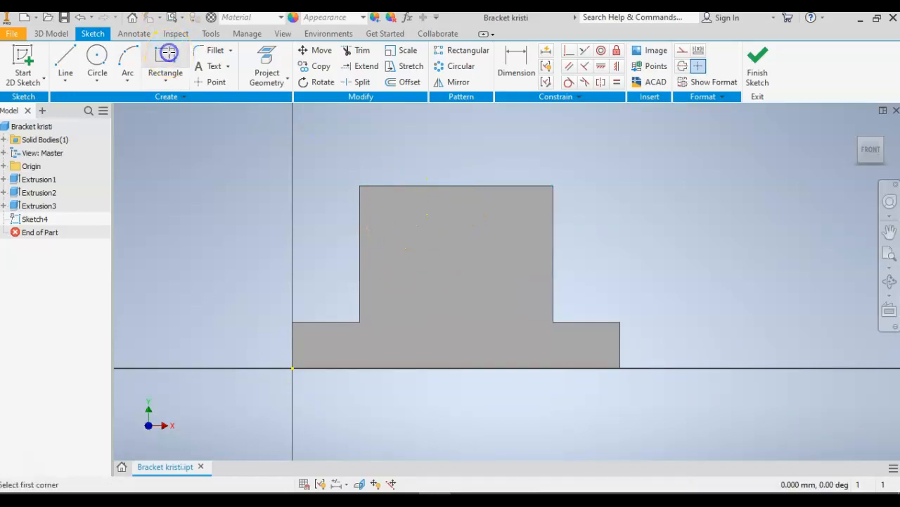
left_click(393, 185)
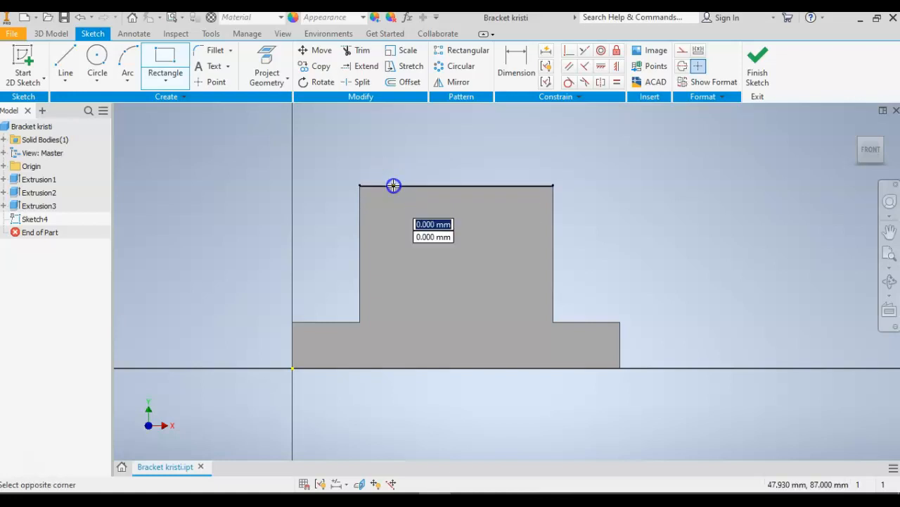
left_click(511, 300)
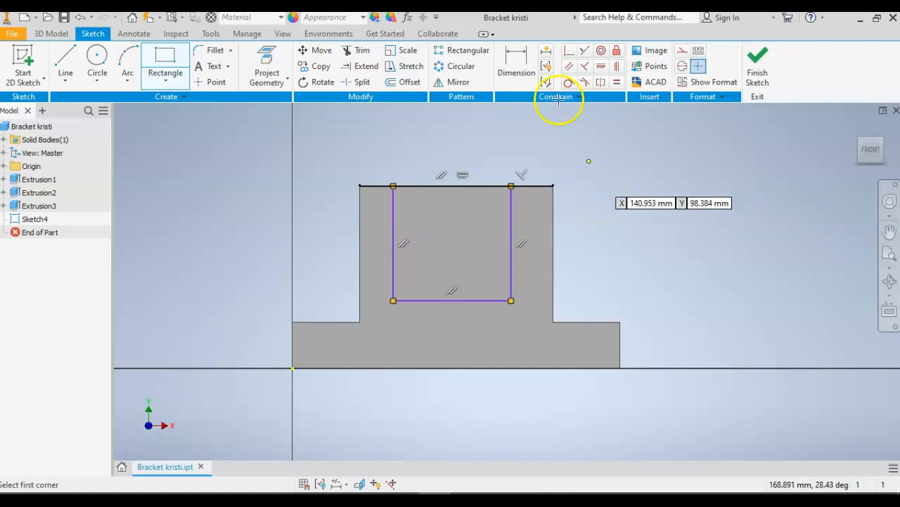
Dimension the rectangle's left side 21 mm from the left edge of the bracket's raised block.
left_click(524, 67)
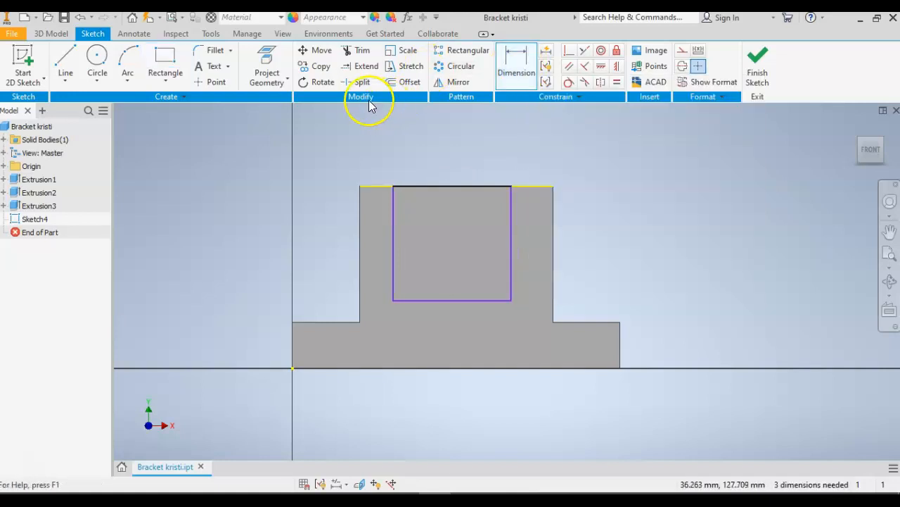
left_click(361, 238)
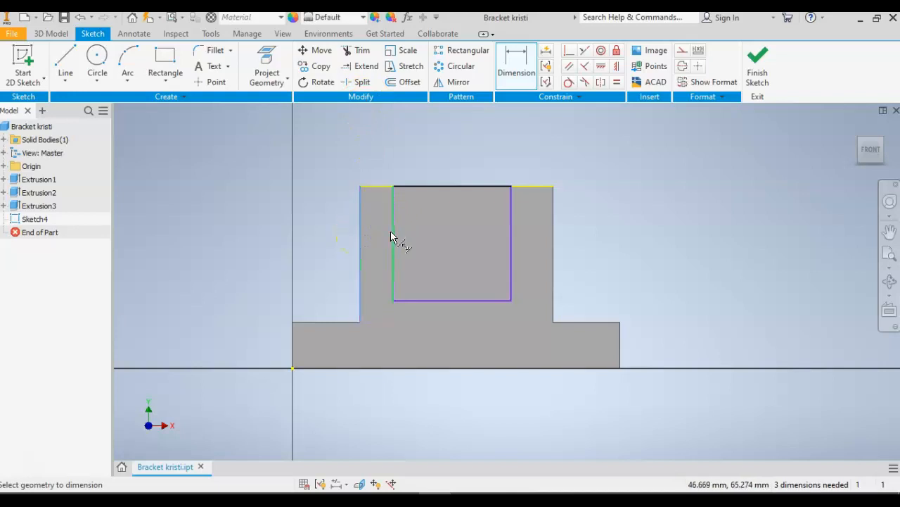
left_click(393, 233)
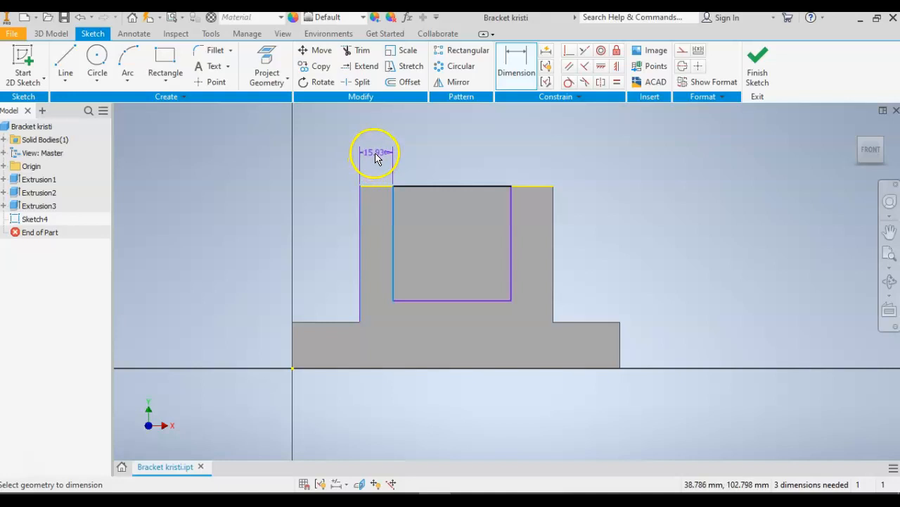
left_click(375, 158)
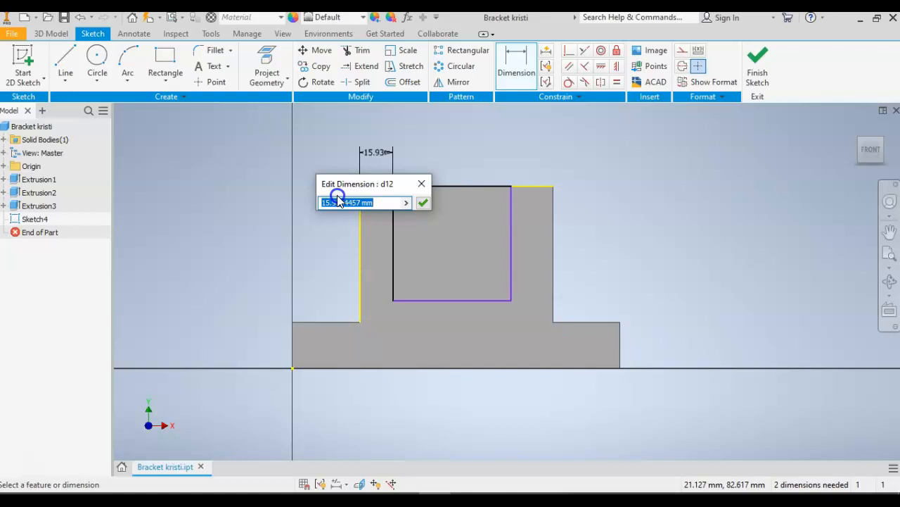
type("2")
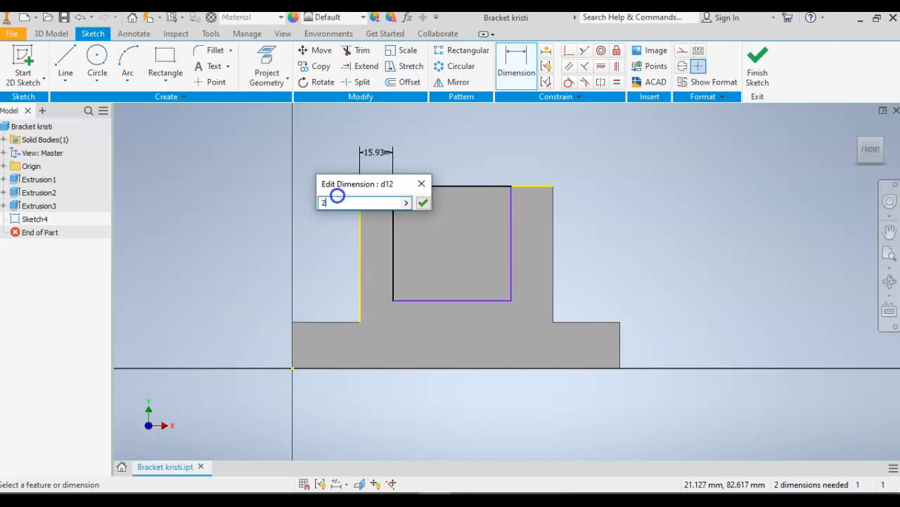
type("1")
key("Return")
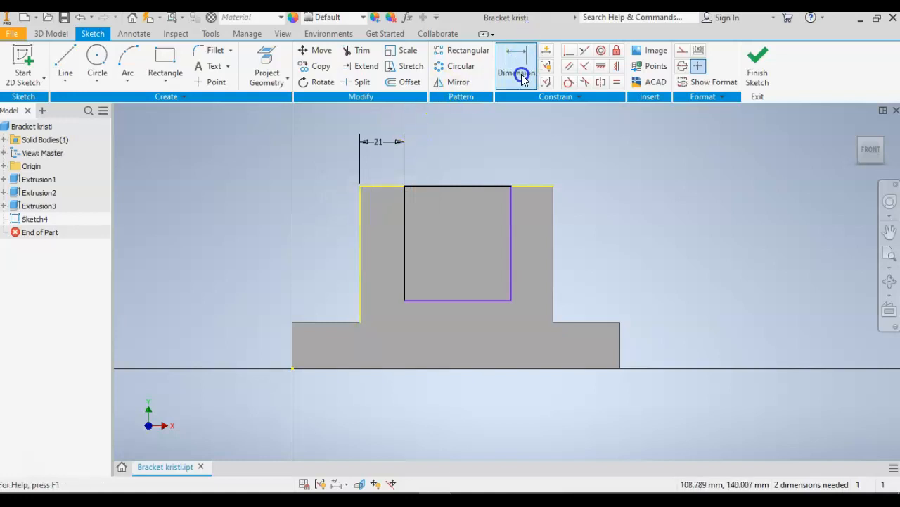
Dimension the rectangle's width between its two vertical sides as 50 mm.
left_click(404, 233)
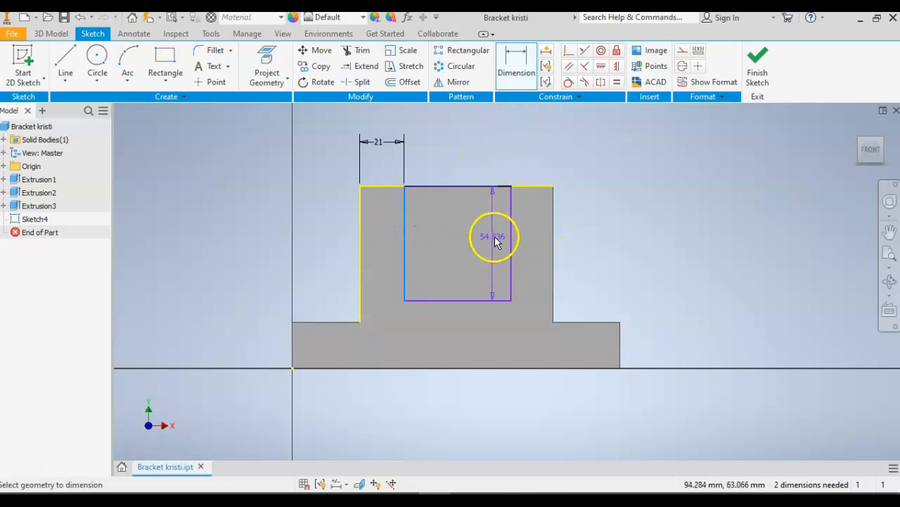
left_click(512, 240)
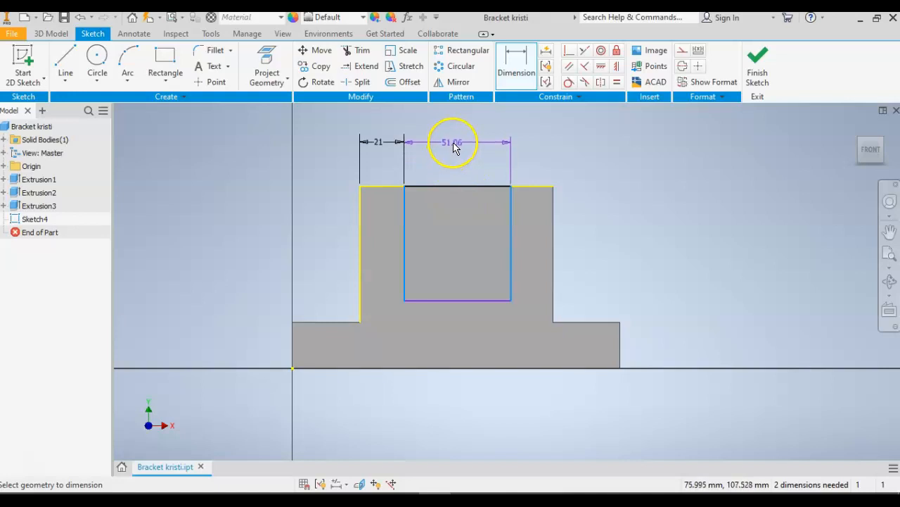
left_click(454, 145)
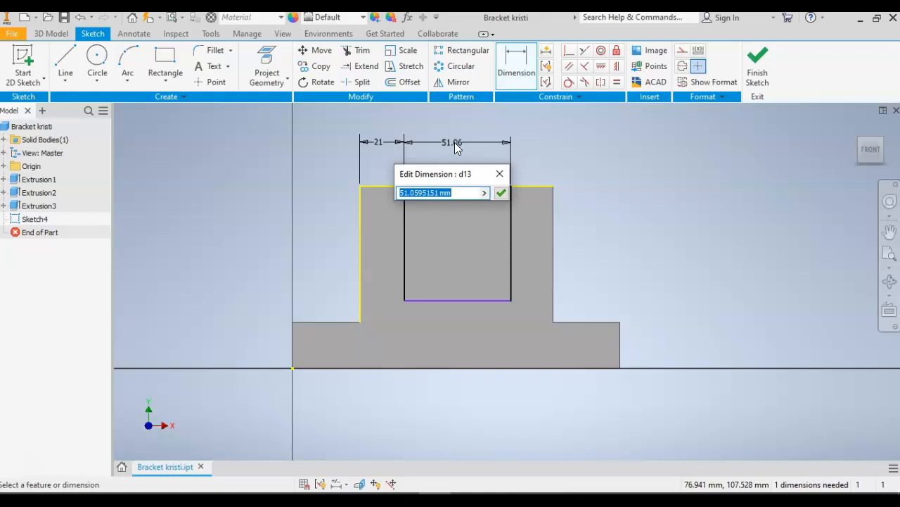
type("50")
key("Return")
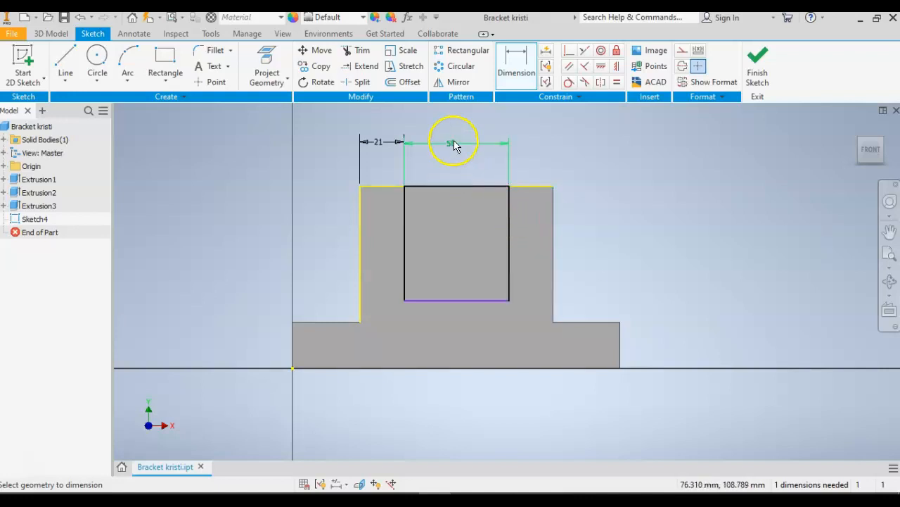
Dimension the rectangle's bottom side 58 mm below the block's top edge and finish the sketch.
left_click(463, 185)
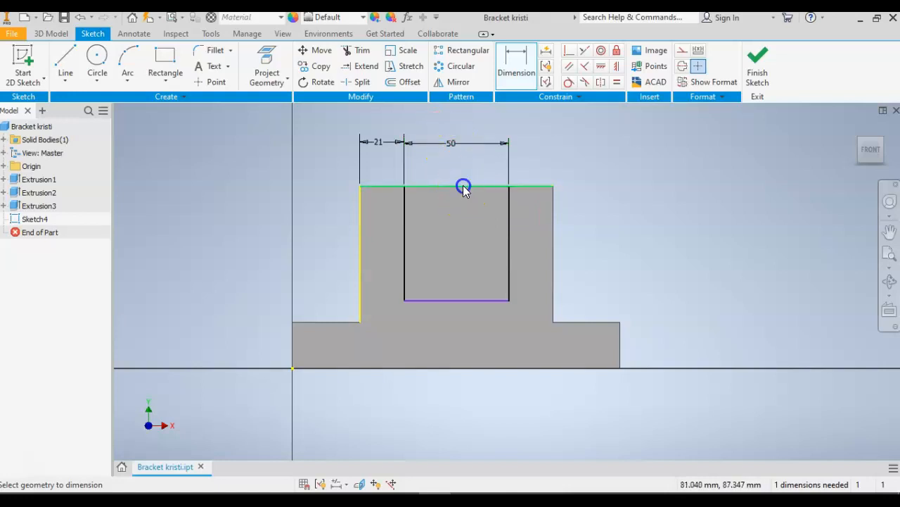
left_click(478, 300)
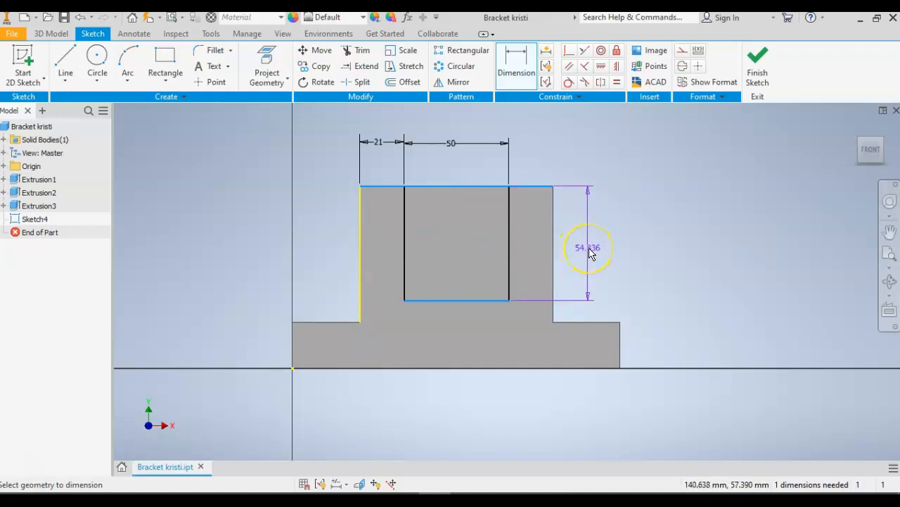
left_click(588, 250)
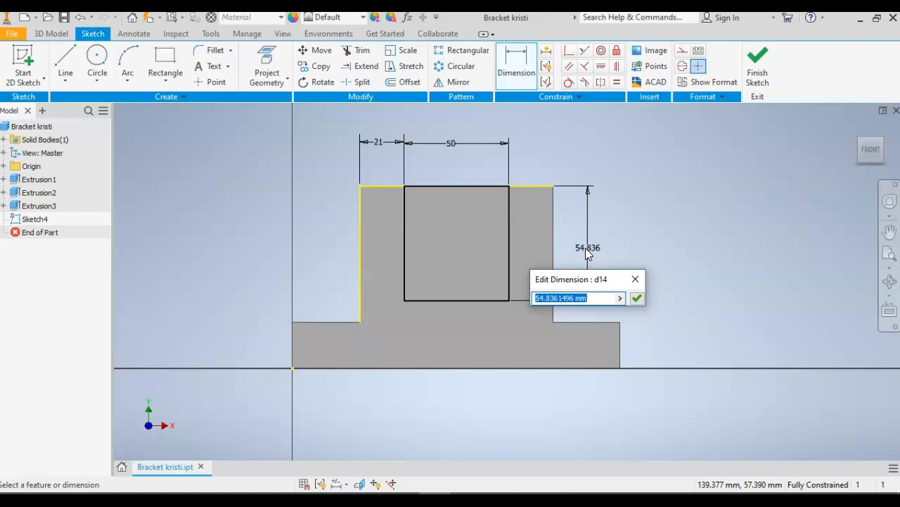
type("5")
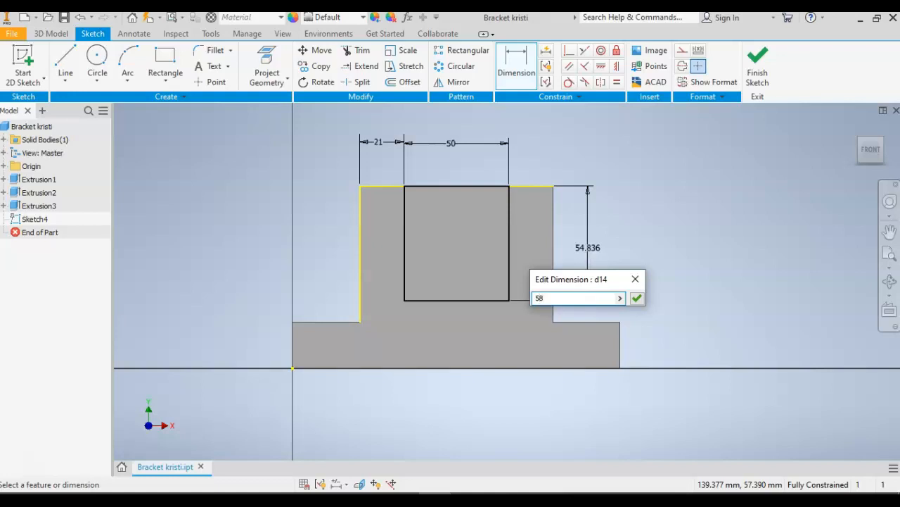
type("8")
key("Return")
left_click(625, 245)
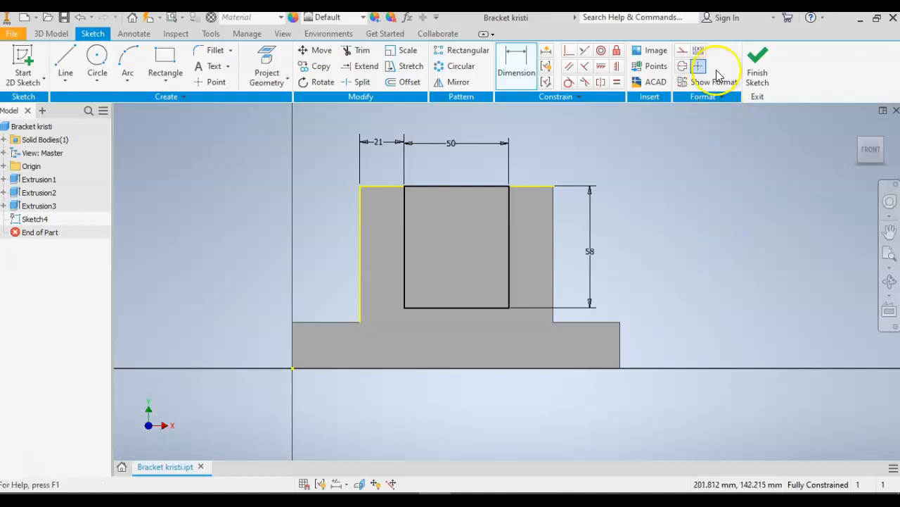
left_click(757, 63)
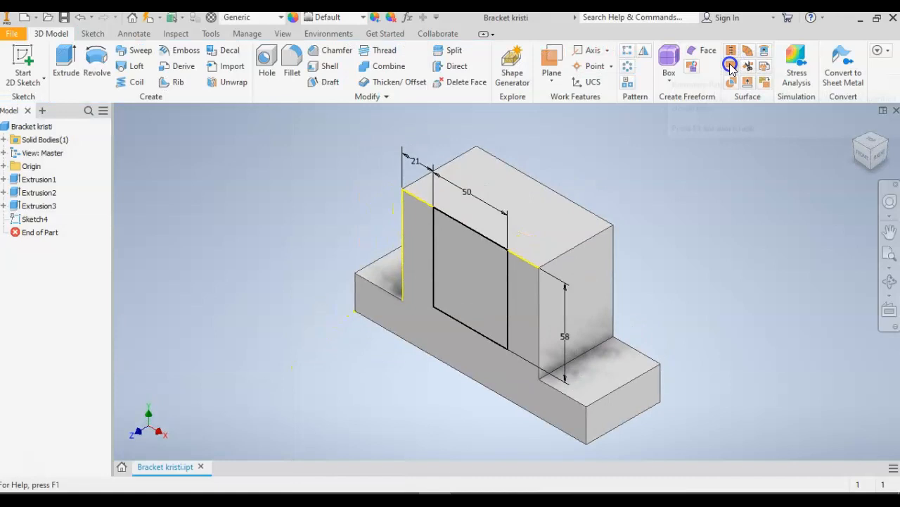
Extrude the 50 × 58 mm rectangle as a cut 27 mm deep into the block.
left_click(63, 58)
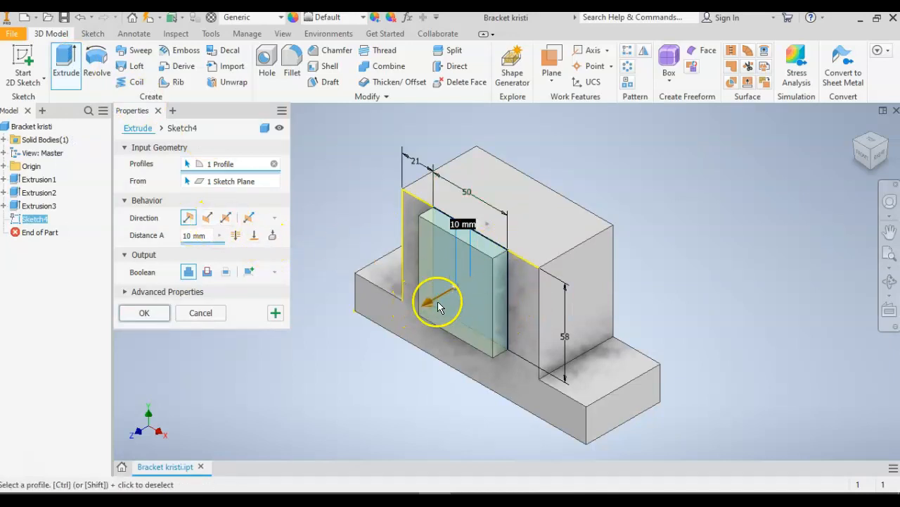
left_click_drag(429, 303, 410, 319)
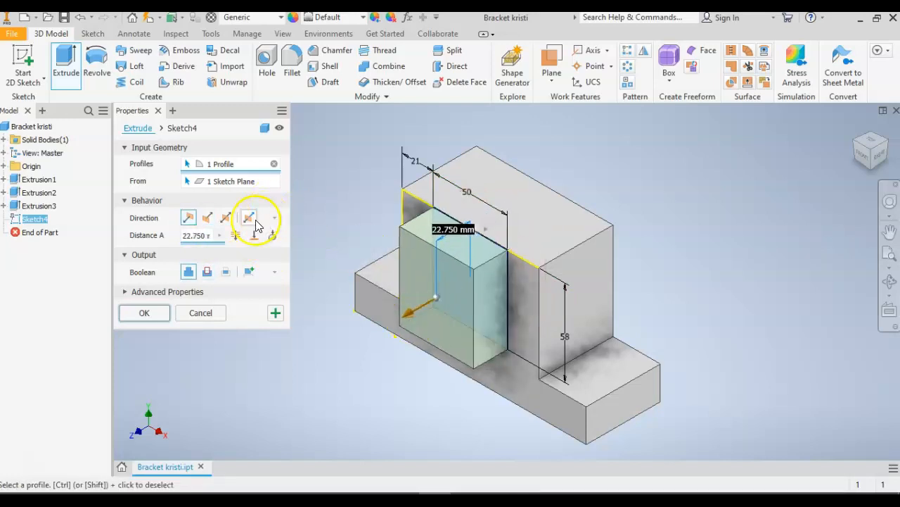
left_click(208, 219)
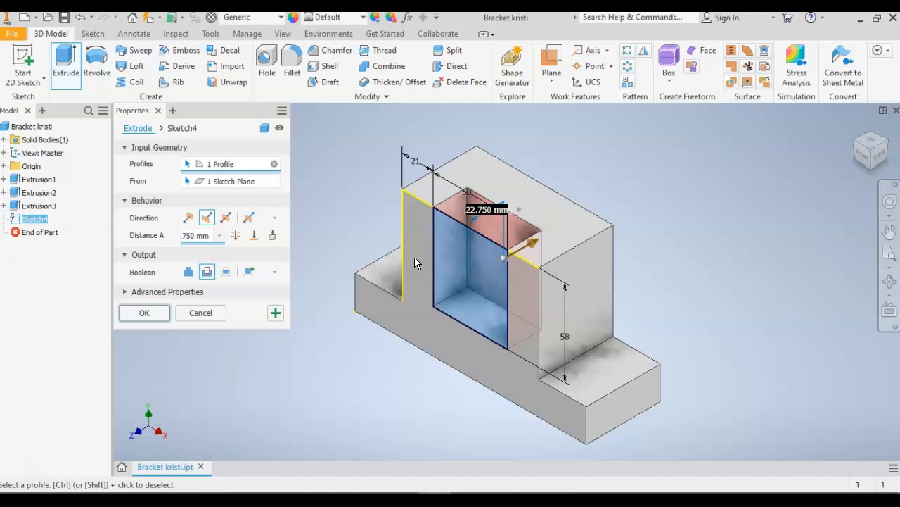
type("27")
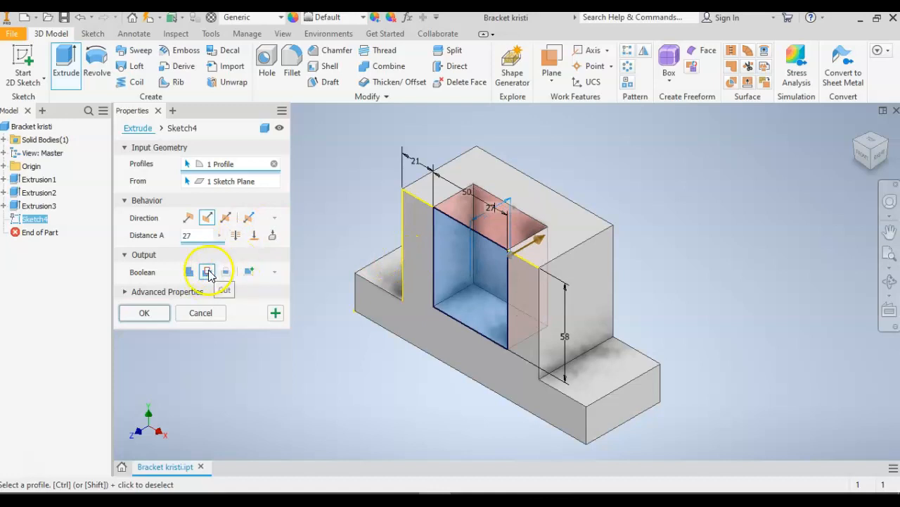
left_click(155, 314)
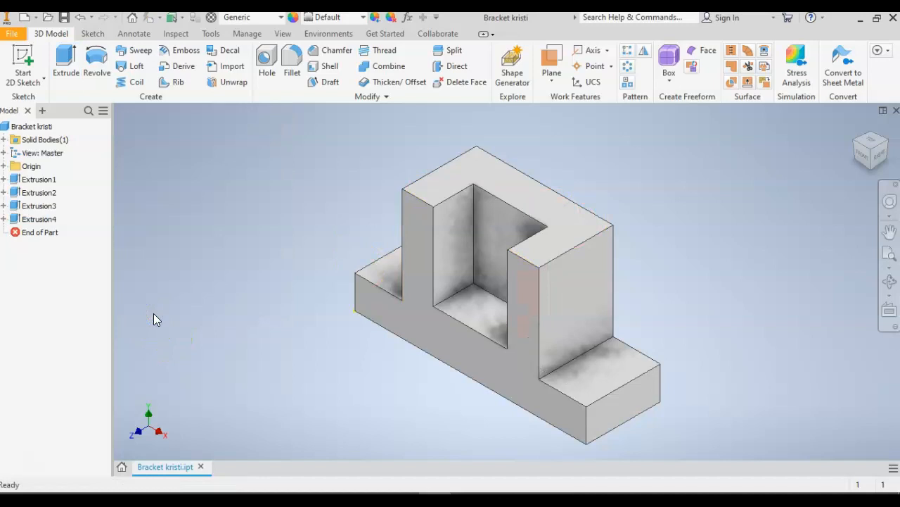
left_click(136, 280)
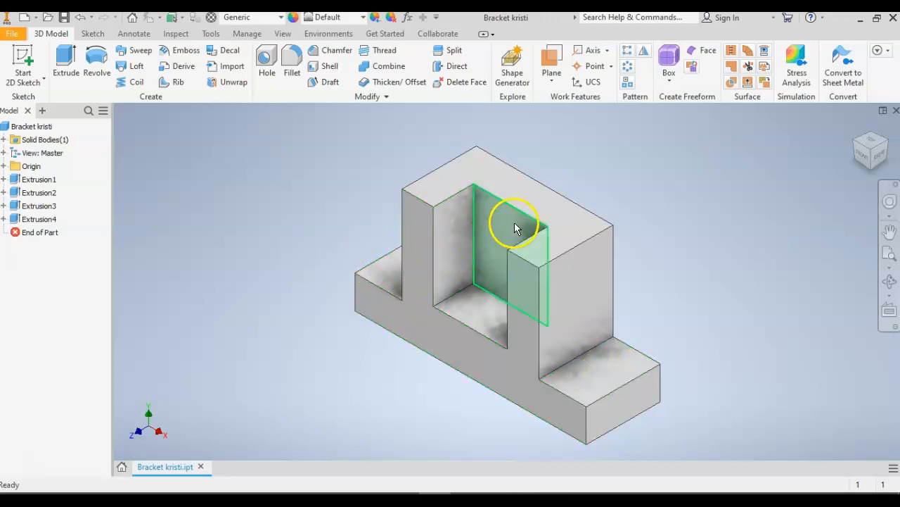
Start a sketch on the pocket's back wall and place two center points, one above the other, about 24 mm from its left edge.
left_click(23, 57)
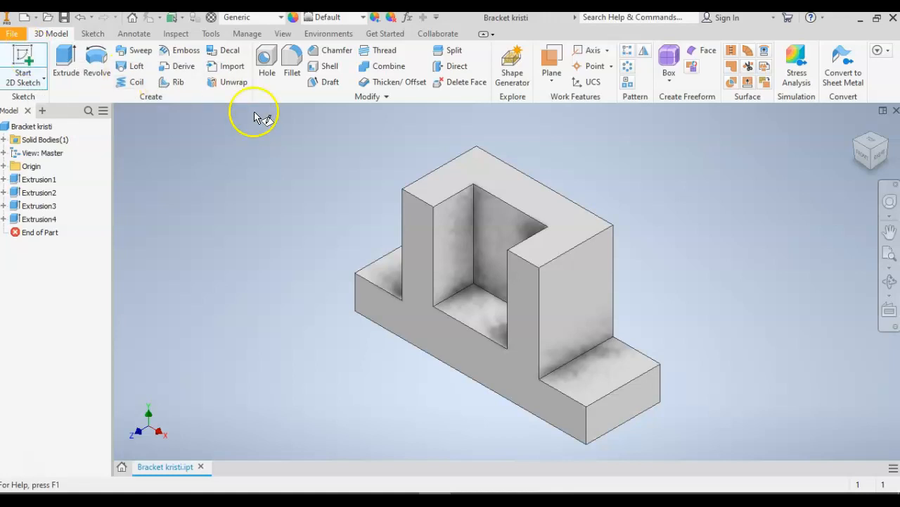
left_click(481, 235)
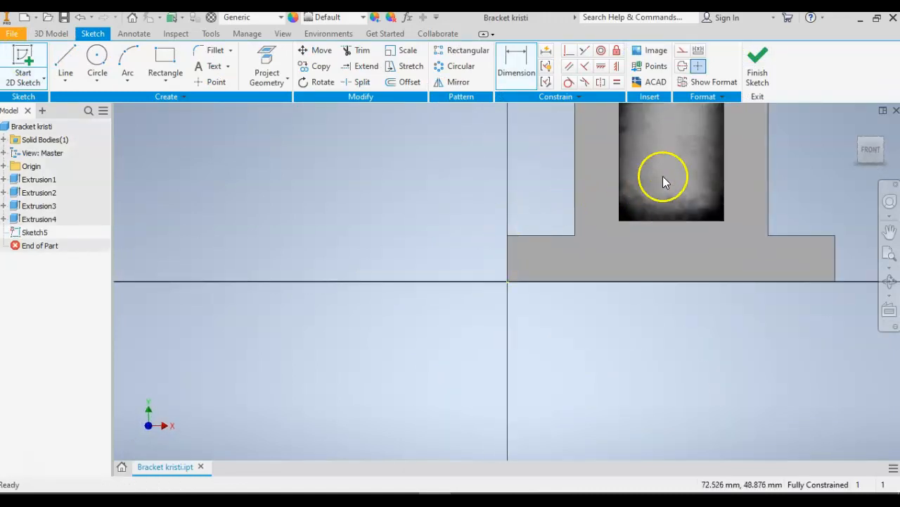
middle_click_drag(663, 175, 449, 266)
scroll(449, 266, "up", 1)
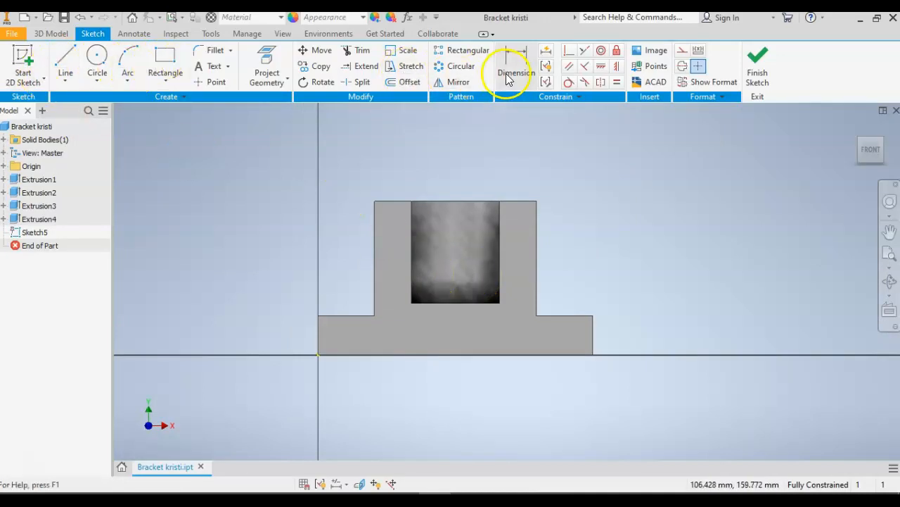
left_click(213, 83)
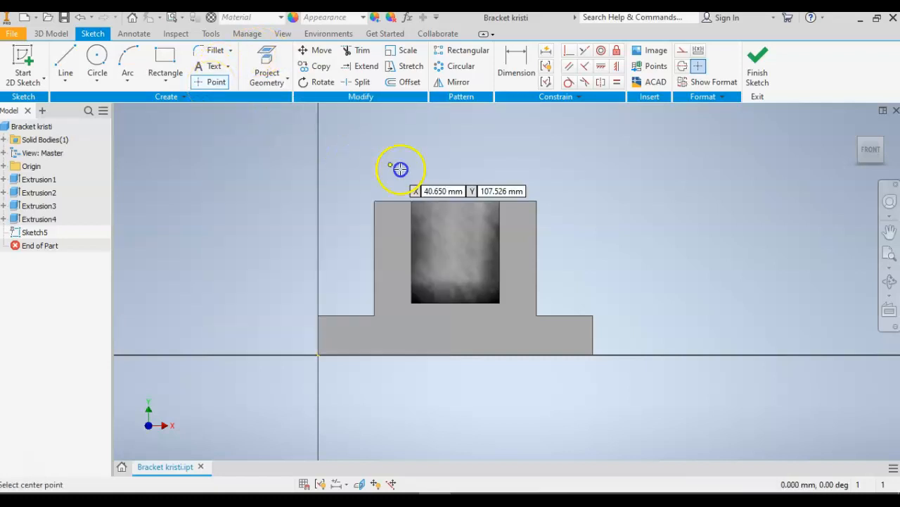
left_click(454, 227)
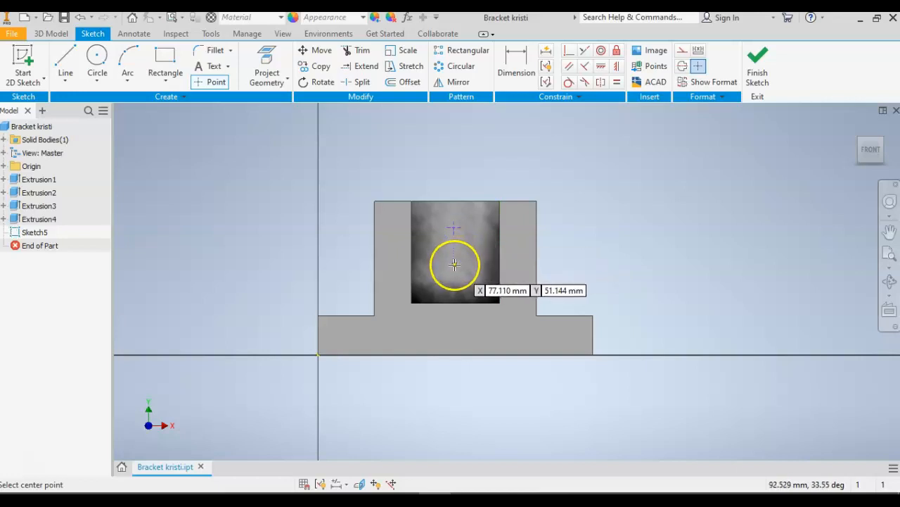
left_click(454, 264)
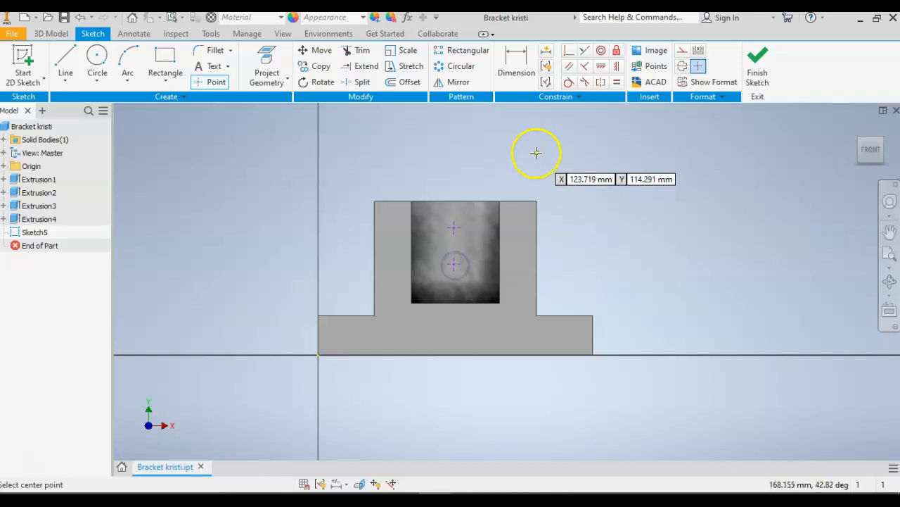
Dimension the upper center point 23 mm horizontally from the left edge of the pocket's back wall.
left_click(519, 65)
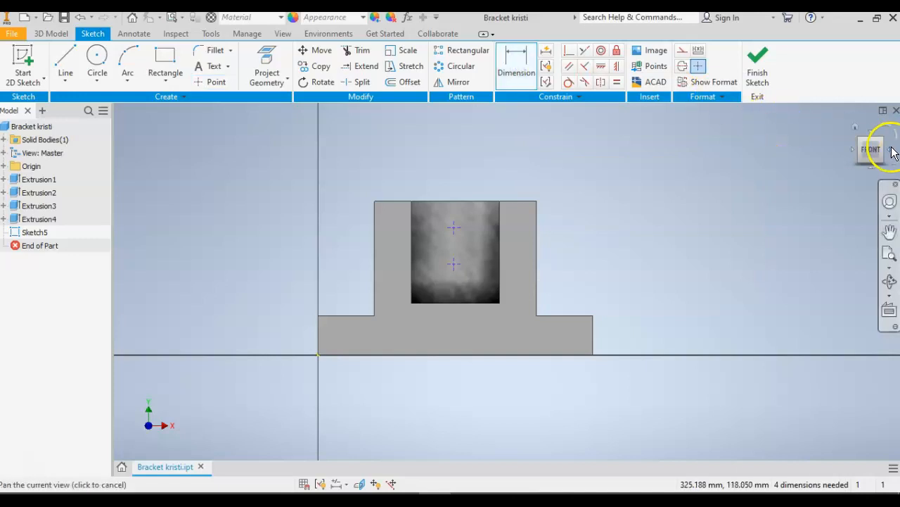
mouse_move(873, 155)
left_mouse_down()
mouse_move(894, 163)
mouse_move(826, 177)
left_mouse_up()
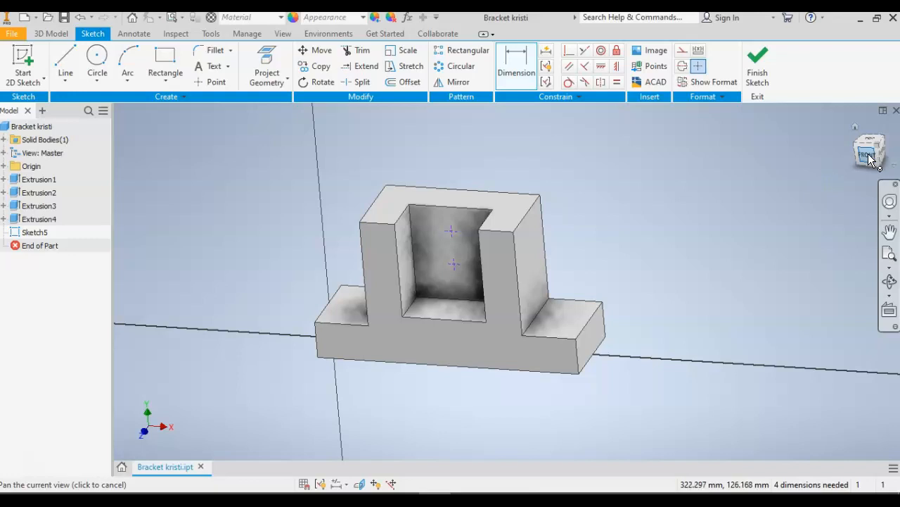
left_click(500, 183)
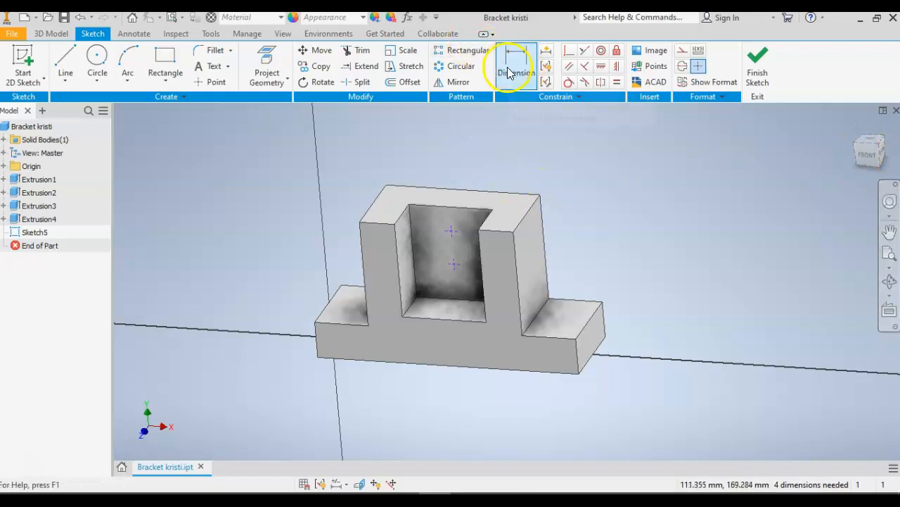
left_click(412, 235)
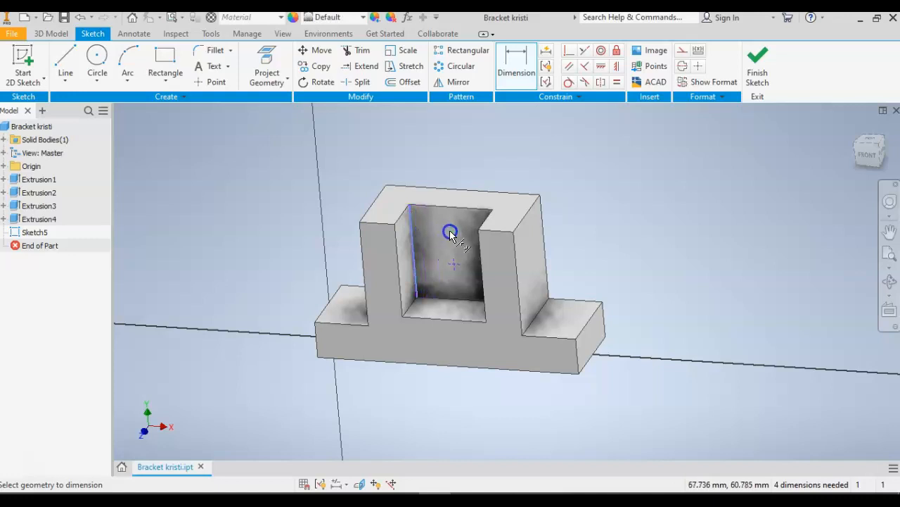
left_click(425, 176)
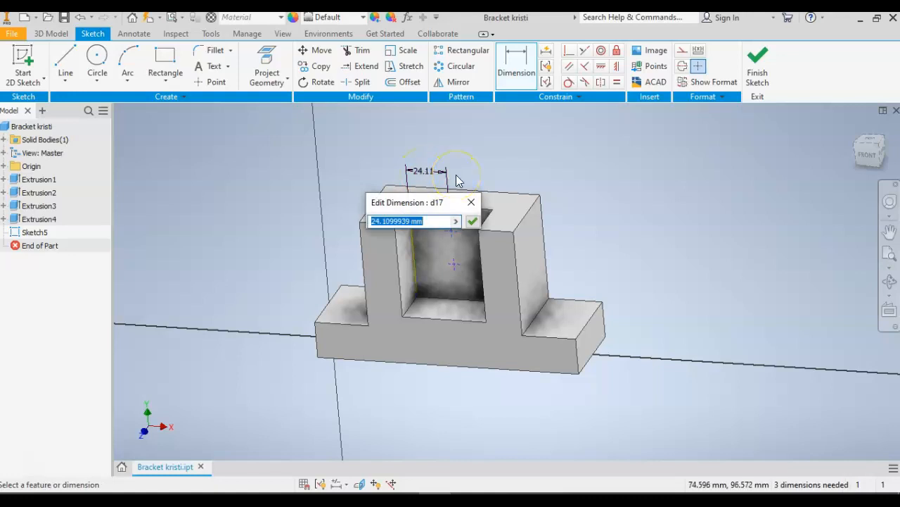
type("2")
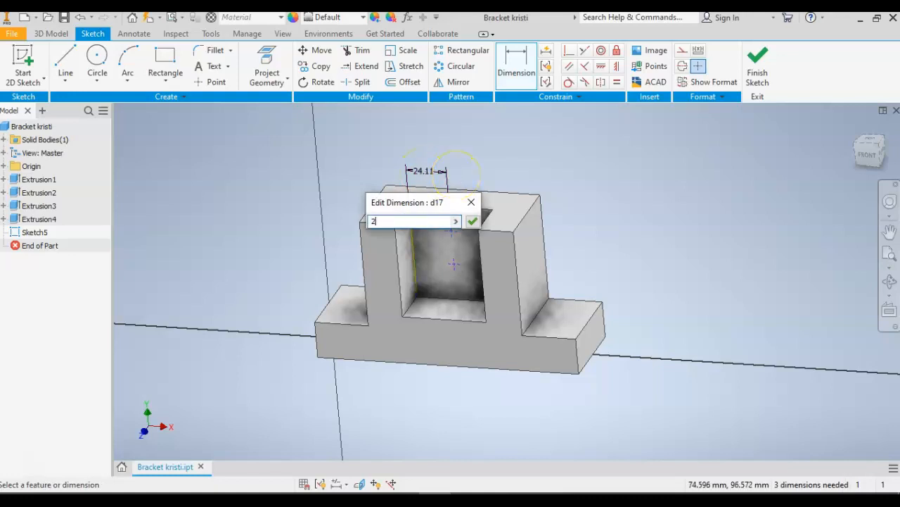
key("Return")
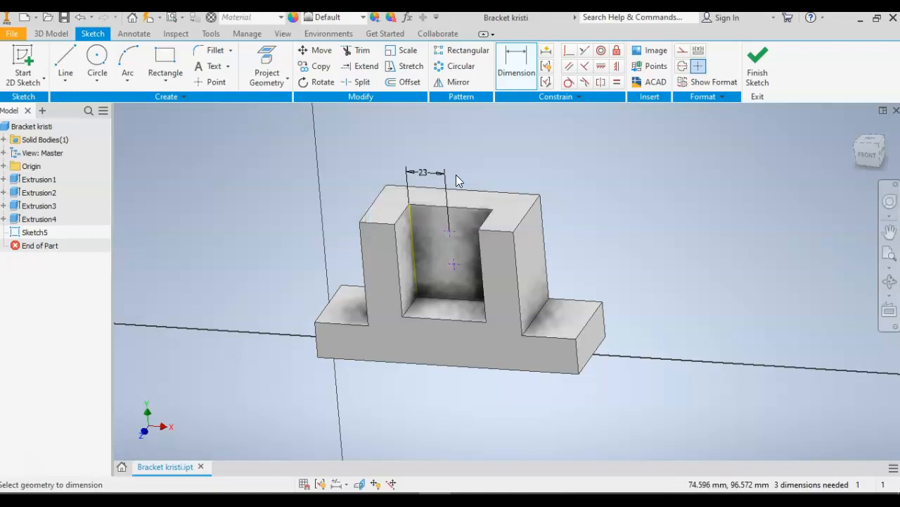
Dimension the lower center point 23 mm horizontally from the left edge of the pocket's back wall.
left_click(414, 268)
left_click(454, 266)
left_click(425, 199)
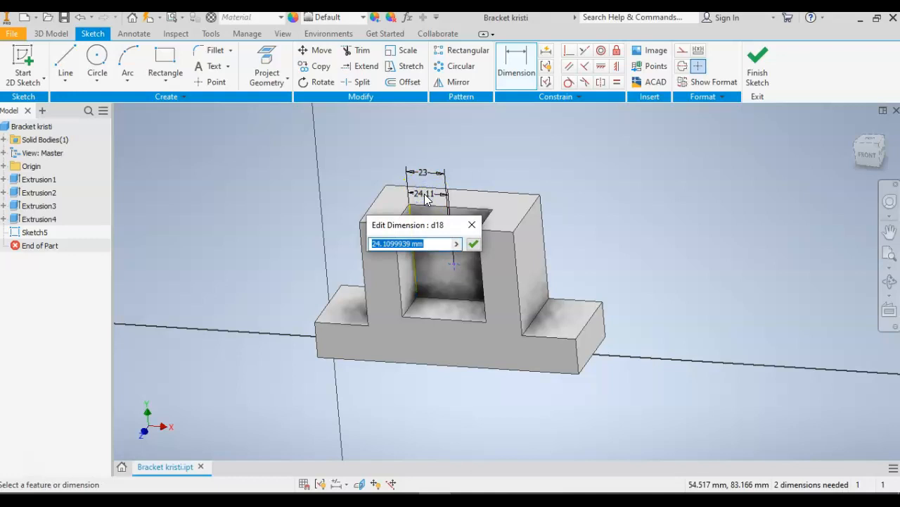
type("23")
key("Return")
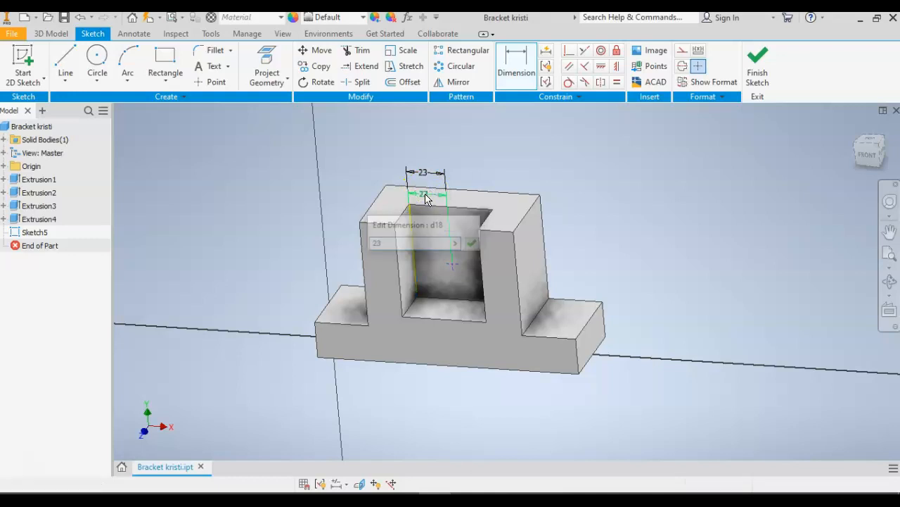
Dimension the upper center point 15 mm below the top edge of the pocket's back wall.
left_click(441, 219)
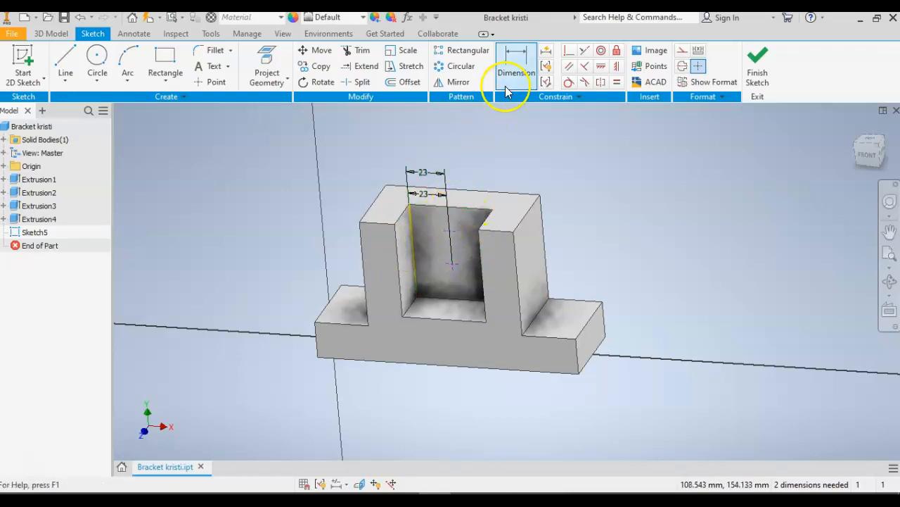
left_click(465, 211)
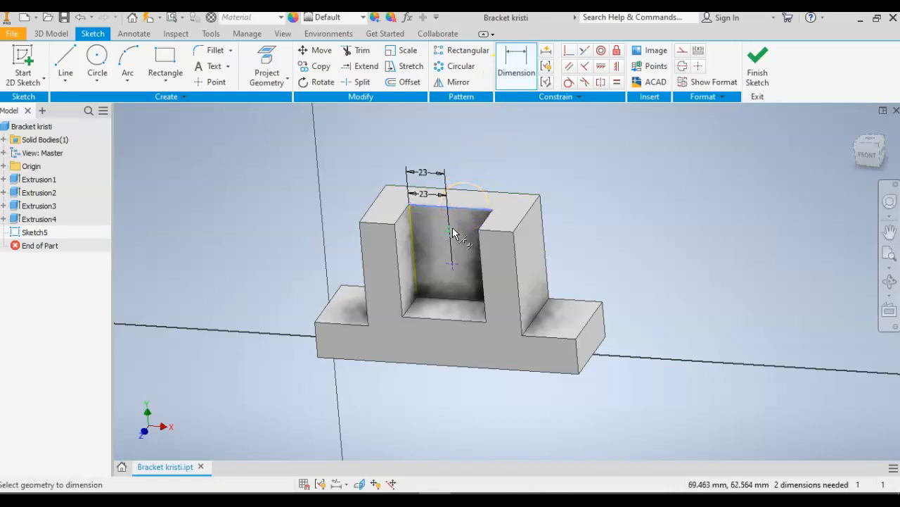
left_click(454, 226)
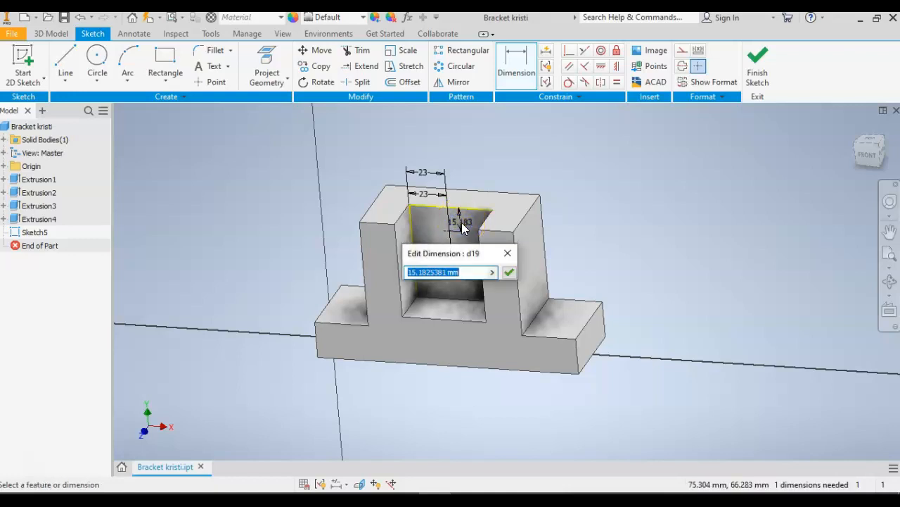
type("15")
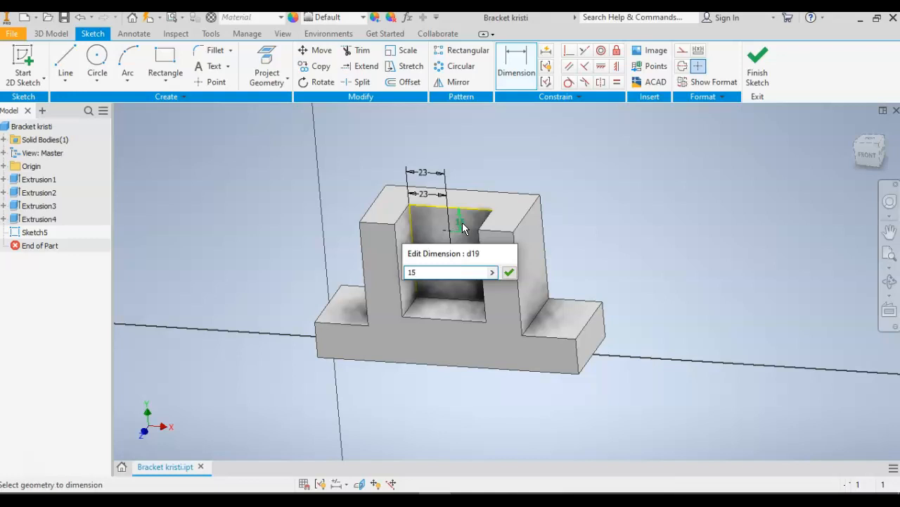
key("Return")
Dimension the lower center point 43 mm below the back wall's top edge and finish the sketch.
left_click(504, 73)
left_click(476, 206)
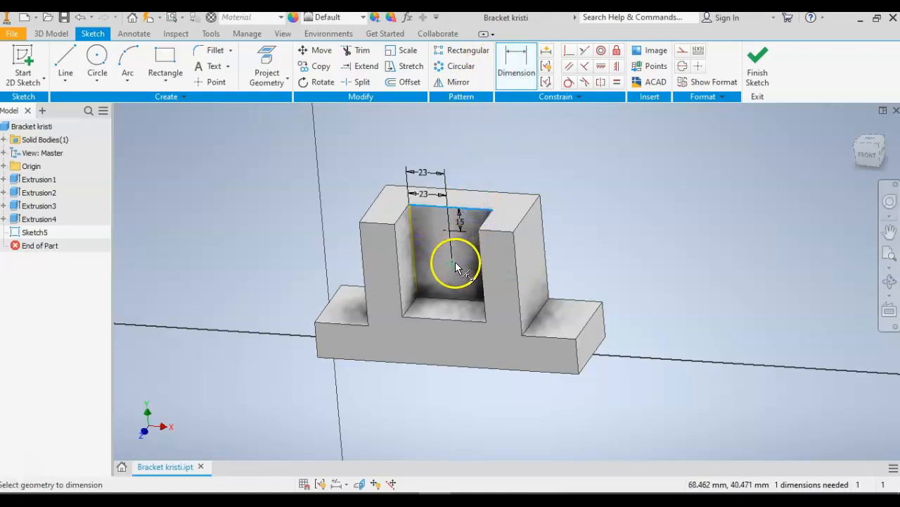
left_click(457, 261)
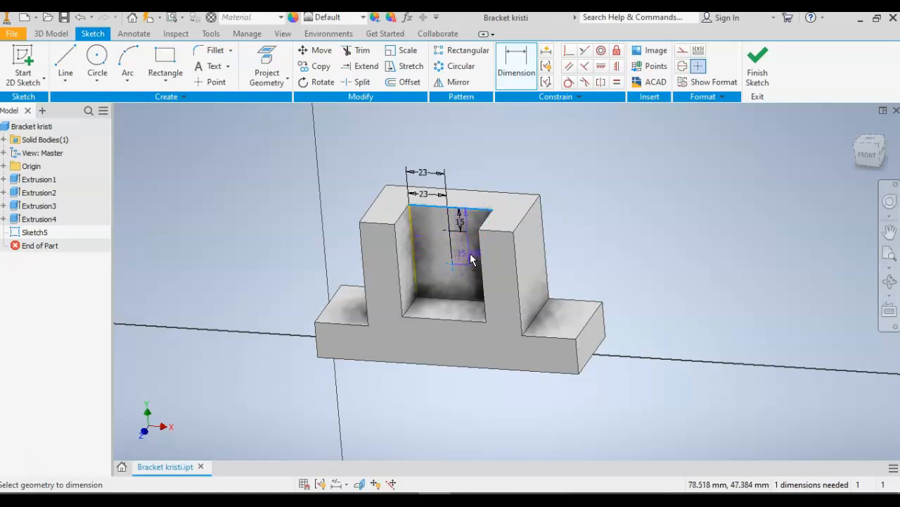
left_click(471, 260)
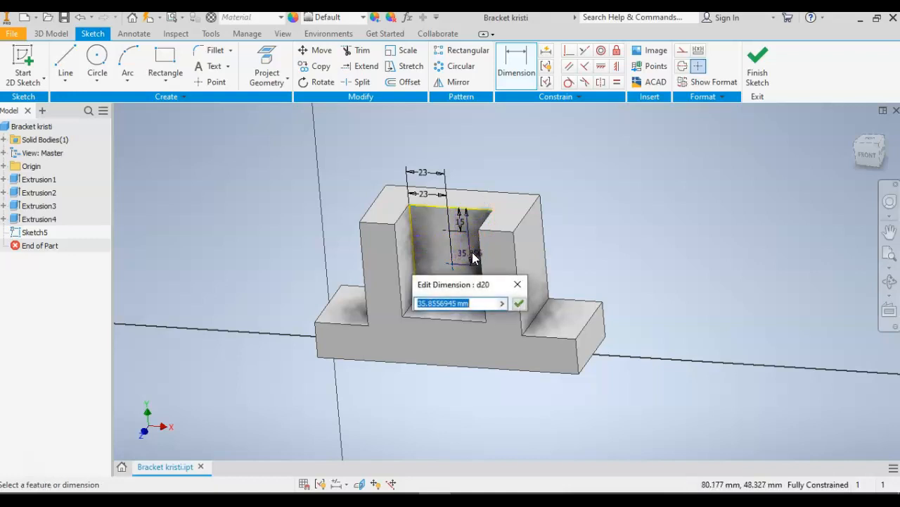
type("43")
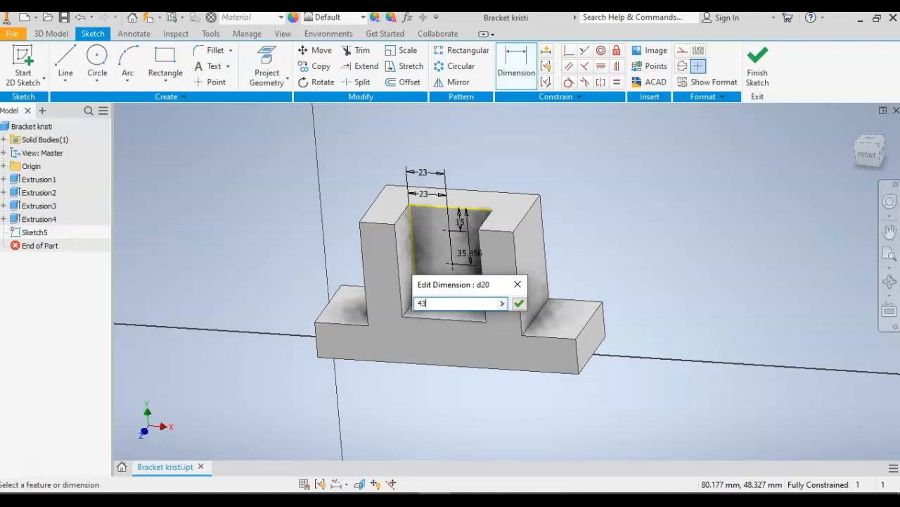
key("Return")
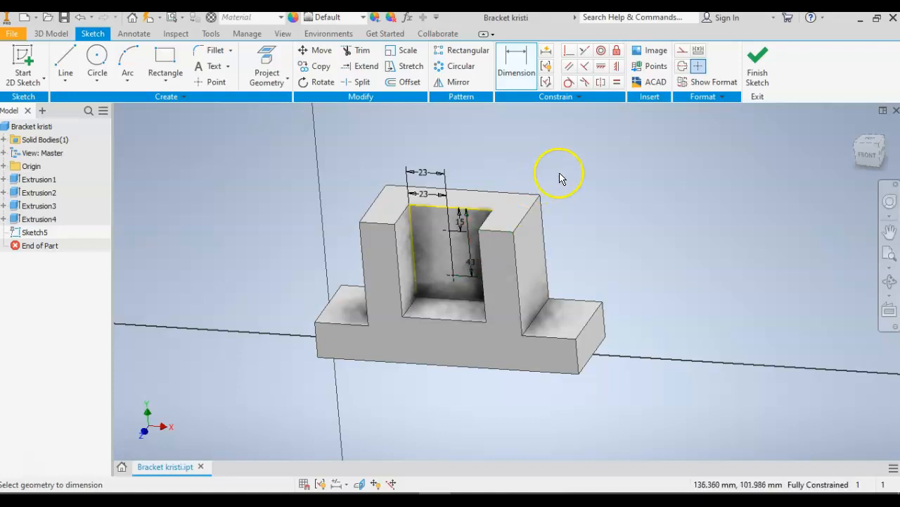
left_click(760, 63)
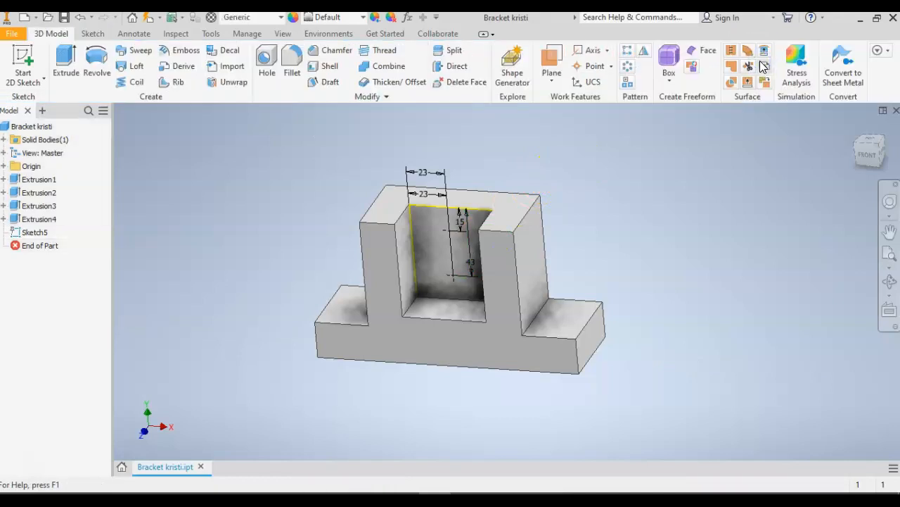
Set up countersunk through holes at both back-wall points with an 18 mm countersink diameter and a 13 mm hole diameter.
left_click(854, 127)
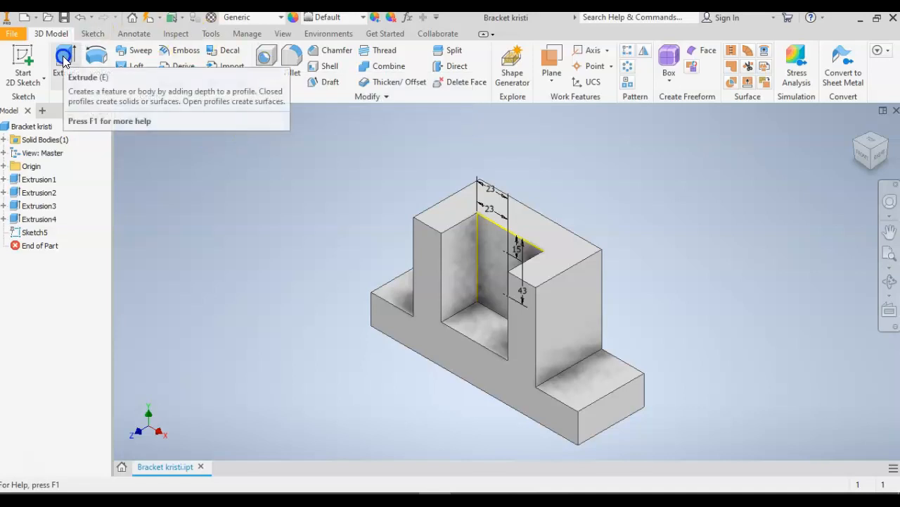
left_click(267, 61)
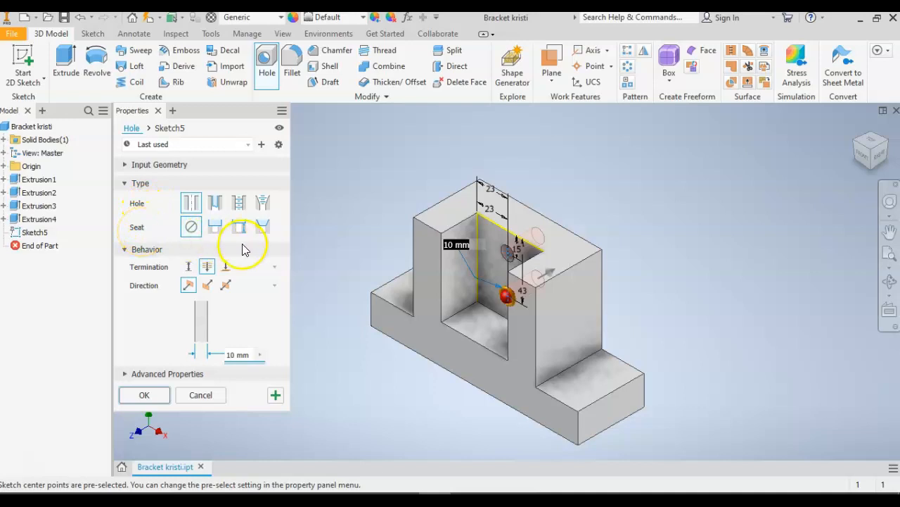
left_click(261, 230)
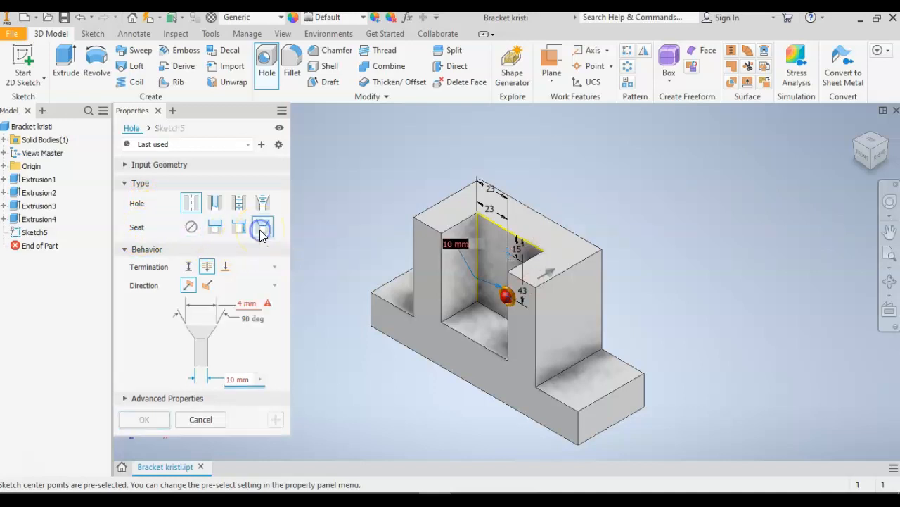
left_click(240, 302)
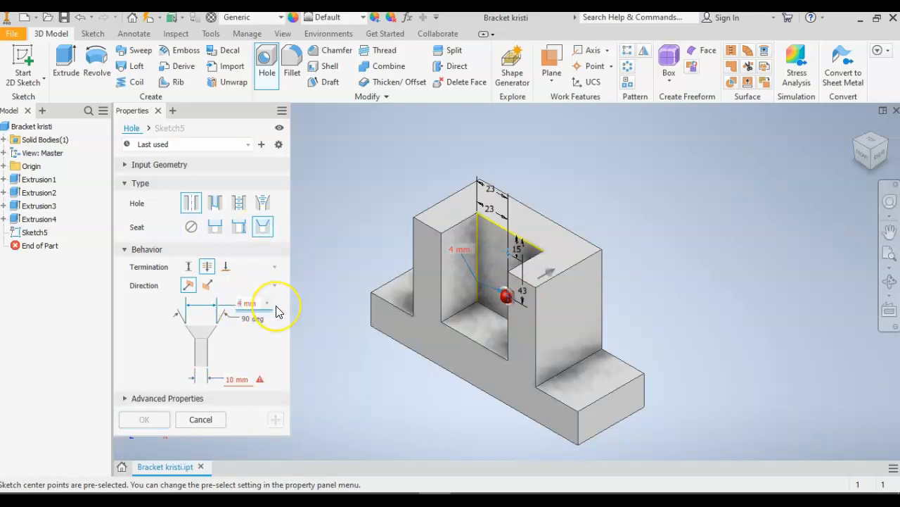
key("Return")
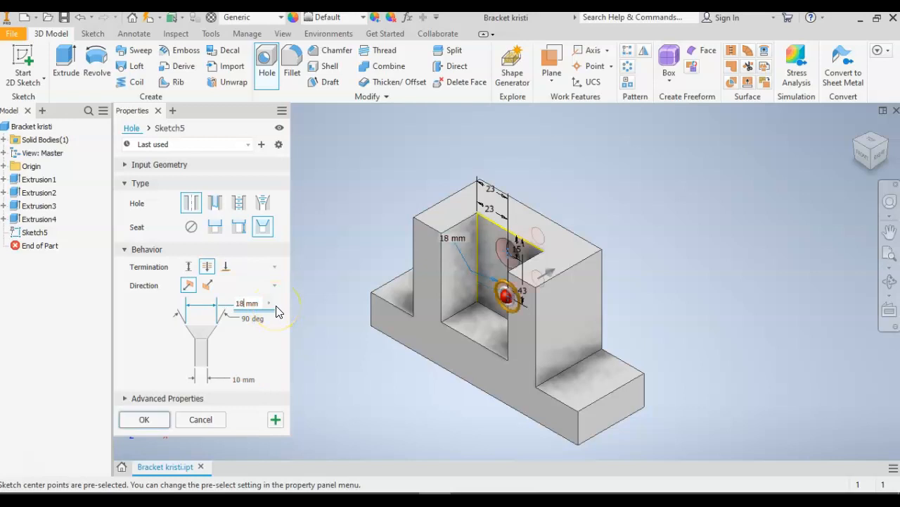
left_click(238, 380)
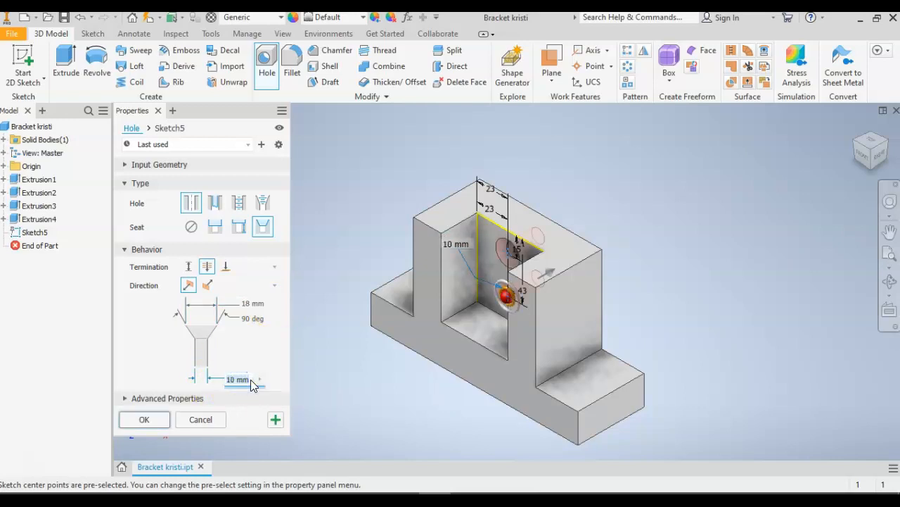
key("Return")
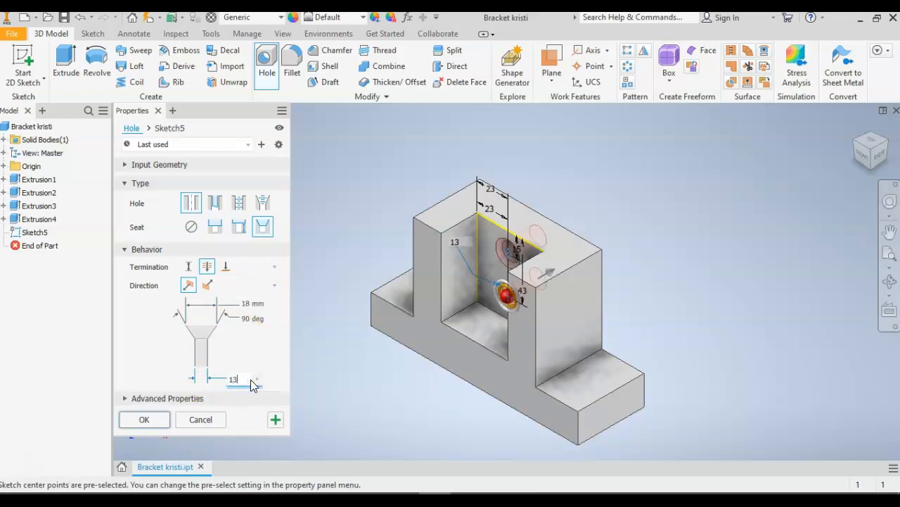
Check the hole preview at both points from the front and create the two countersunk holes.
left_click(532, 243)
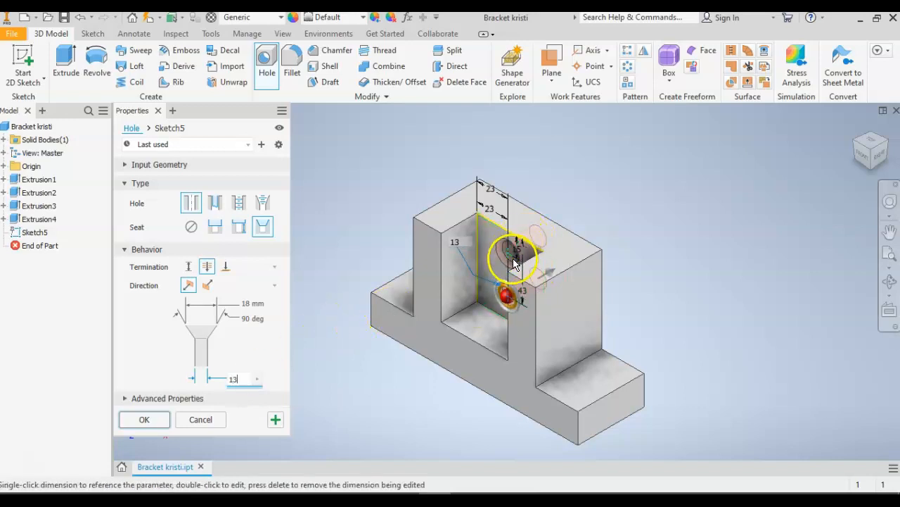
left_click(271, 351)
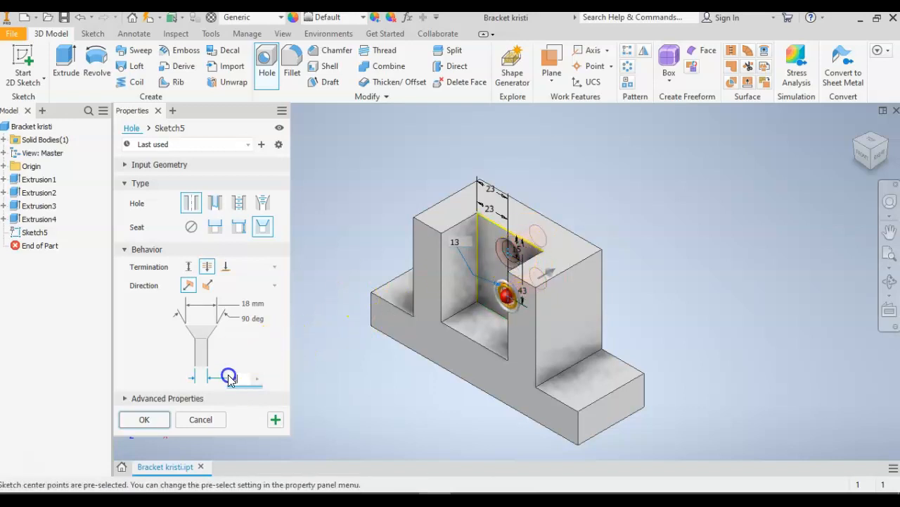
key("Tab")
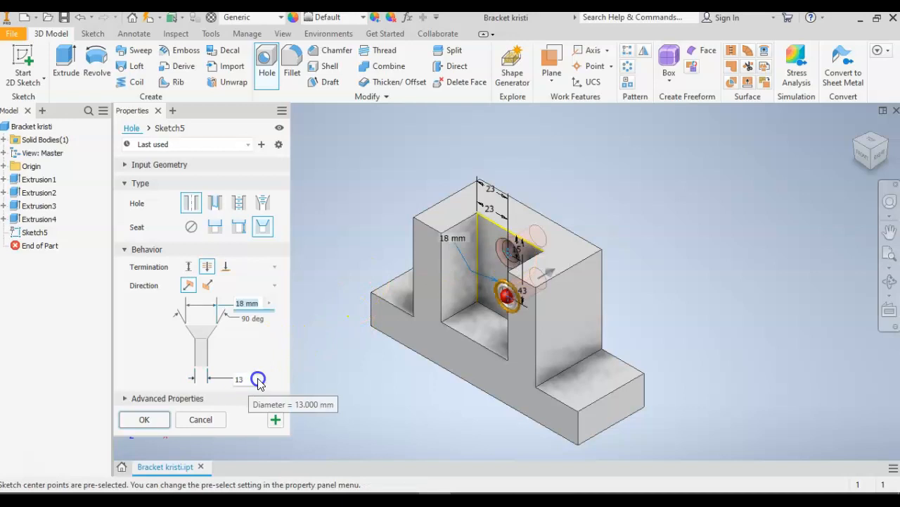
left_click(510, 254)
left_click(266, 384)
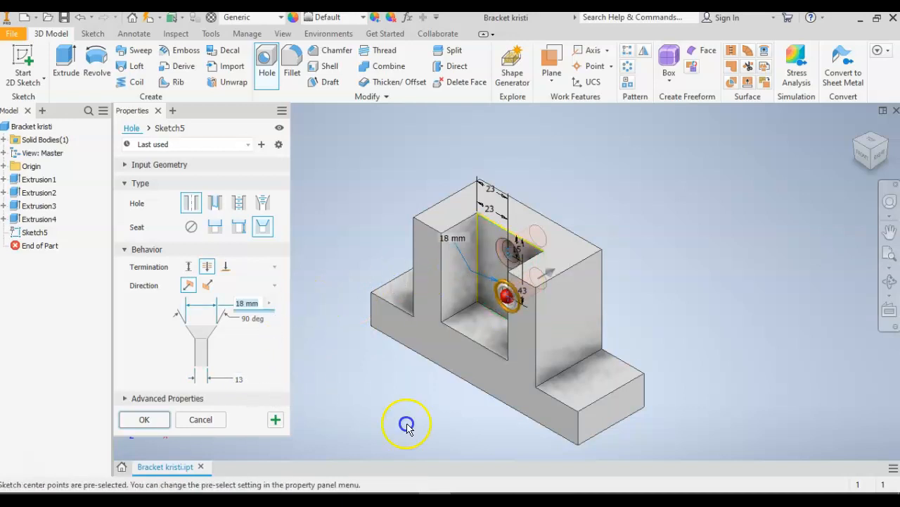
left_click(864, 155)
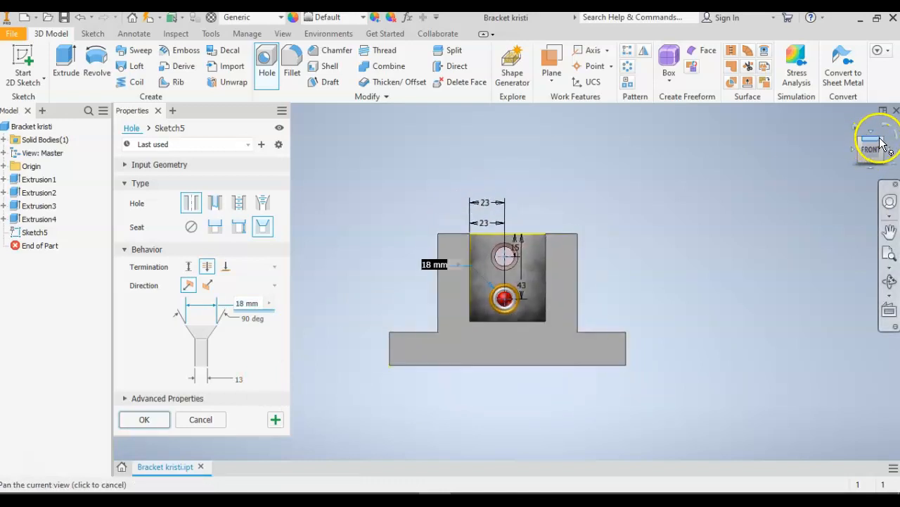
left_click(881, 141)
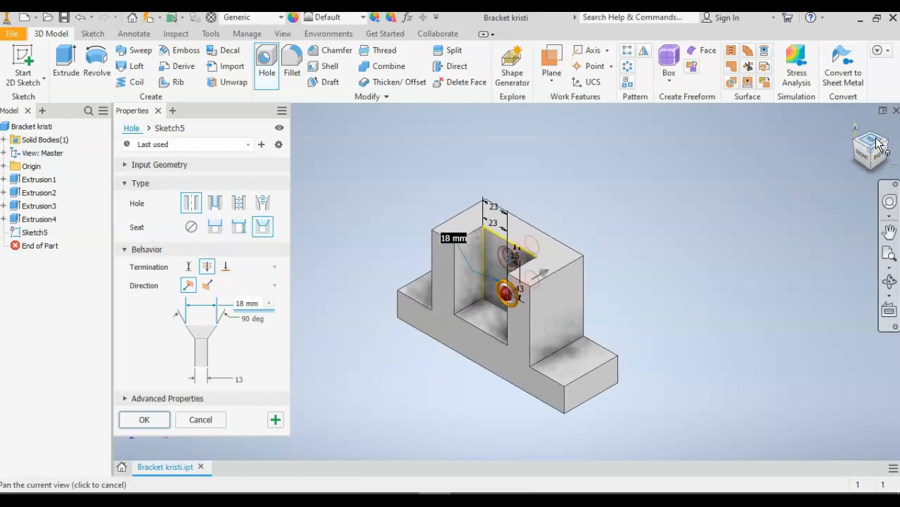
left_click(146, 419)
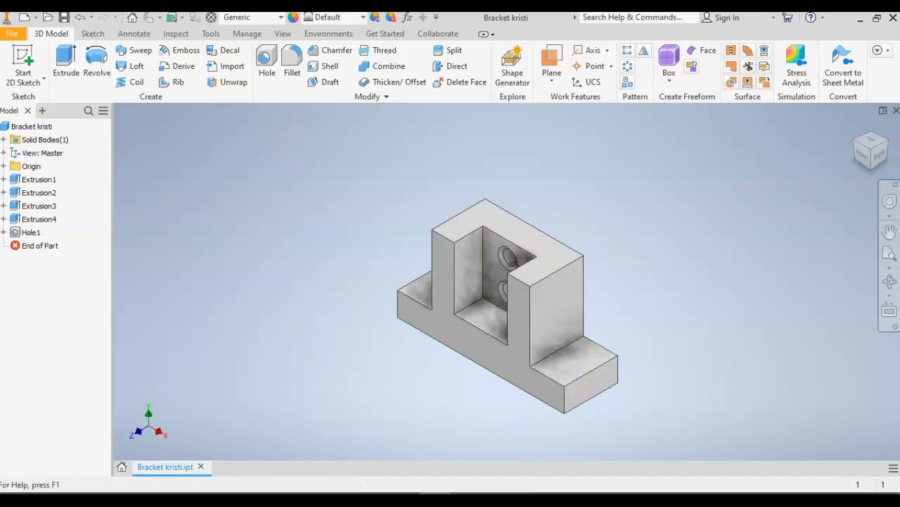
Start a sketch on the right base flange's top face and place one center point over each flange, about 27 mm from the front edge.
left_click(19, 55)
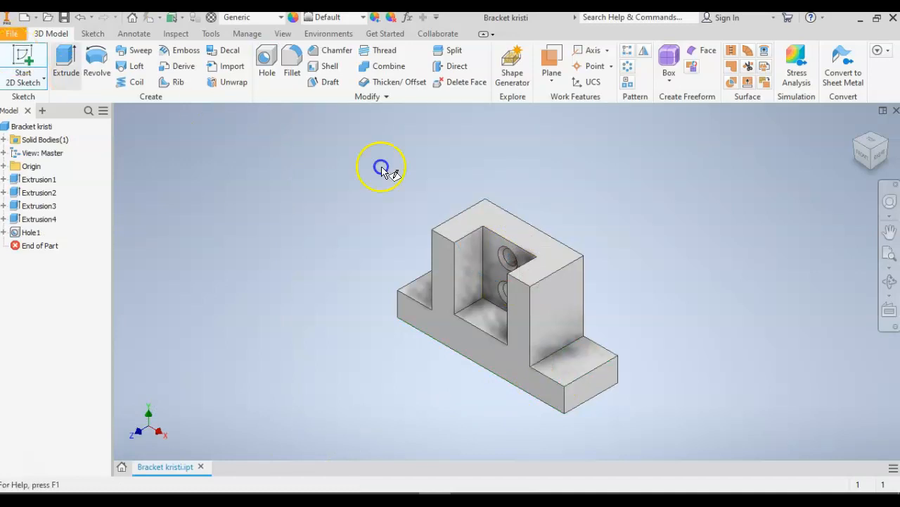
left_click(581, 366)
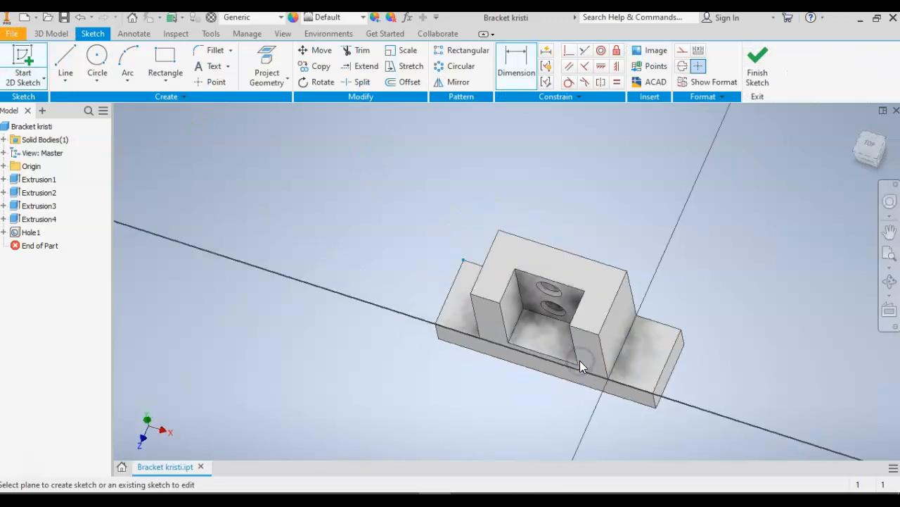
middle_click_drag(688, 312, 532, 305)
left_click(207, 83)
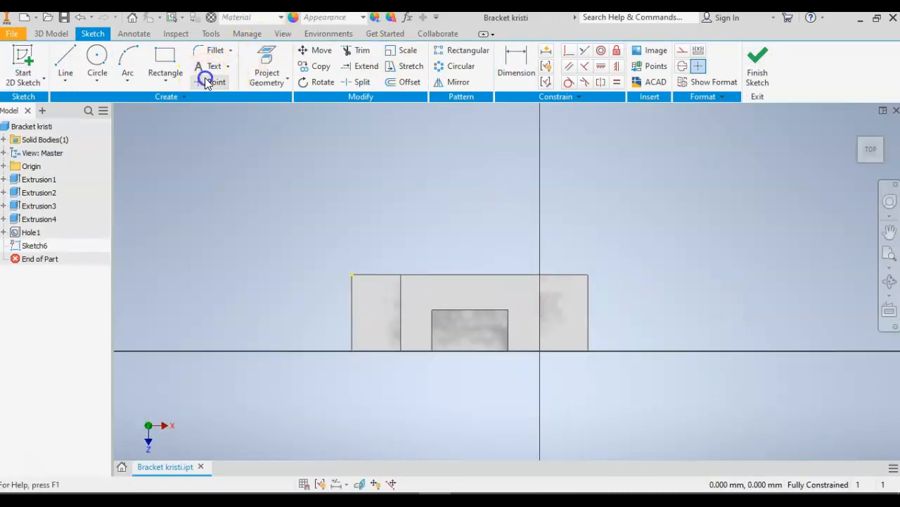
left_click(564, 308)
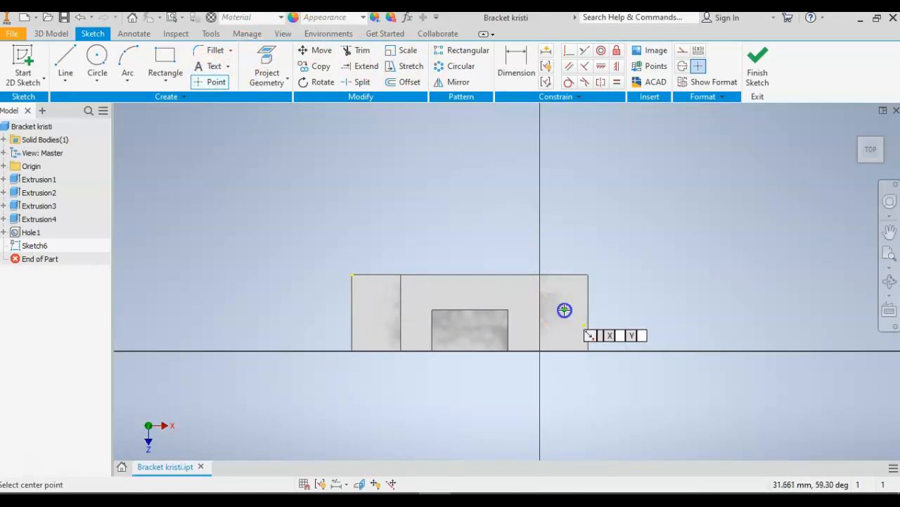
left_click(377, 310)
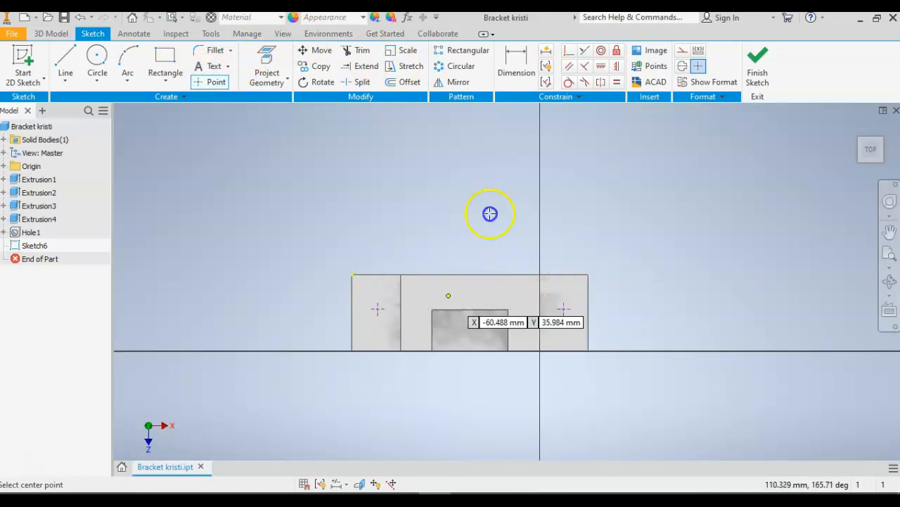
Dimension the right flange's center point 16 mm horizontally from the flange's outer right edge.
left_click(515, 63)
left_click(590, 304)
left_click(564, 308)
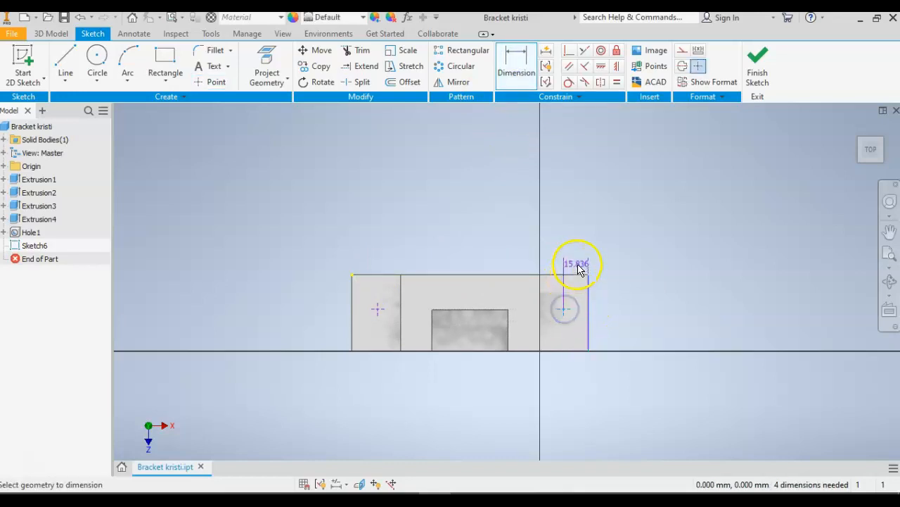
left_click(576, 262)
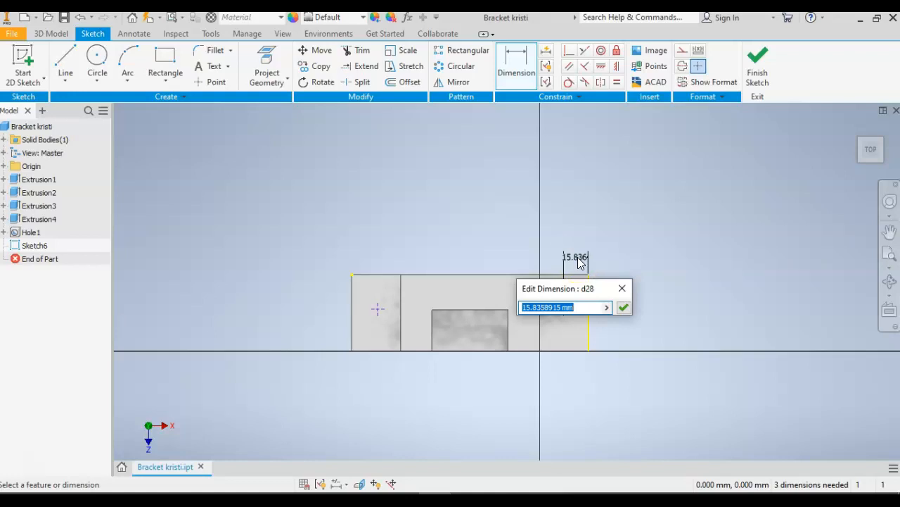
type("16")
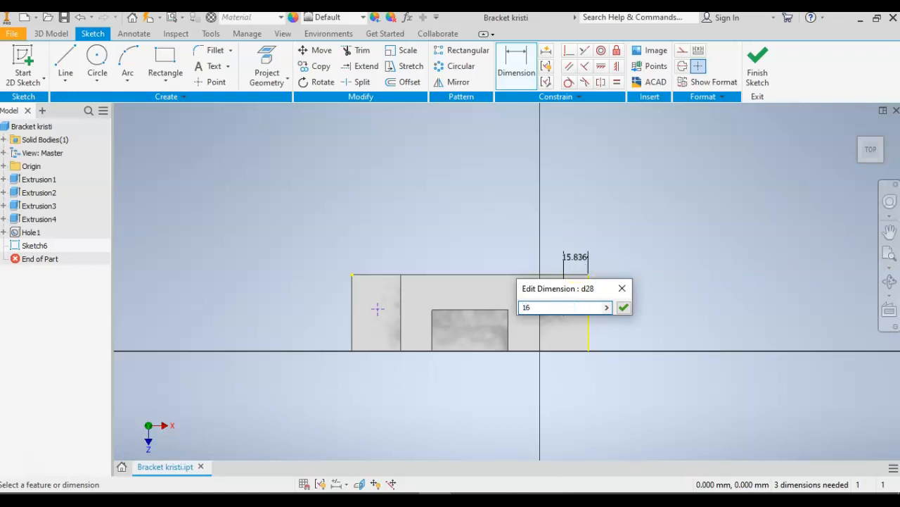
key("Return")
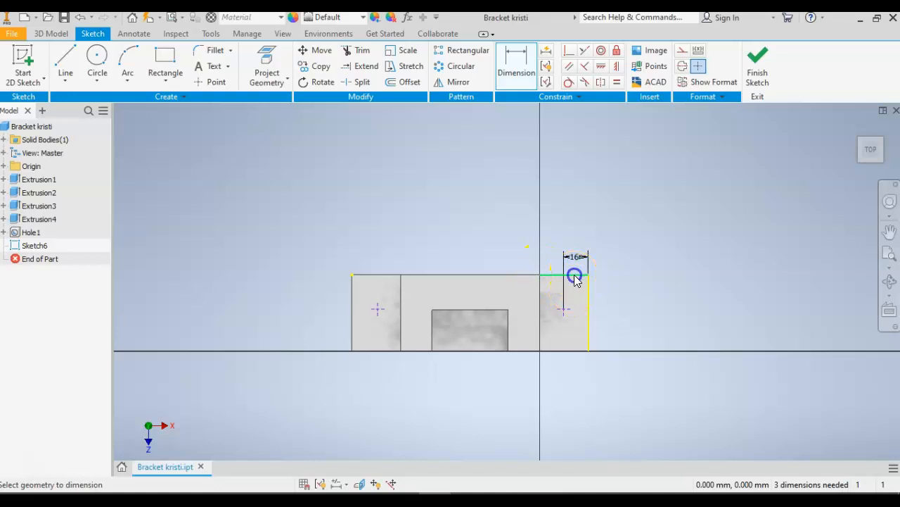
Dimension the right flange's center point 23 mm vertically from the flange's back edge.
left_click(576, 275)
left_click(570, 307)
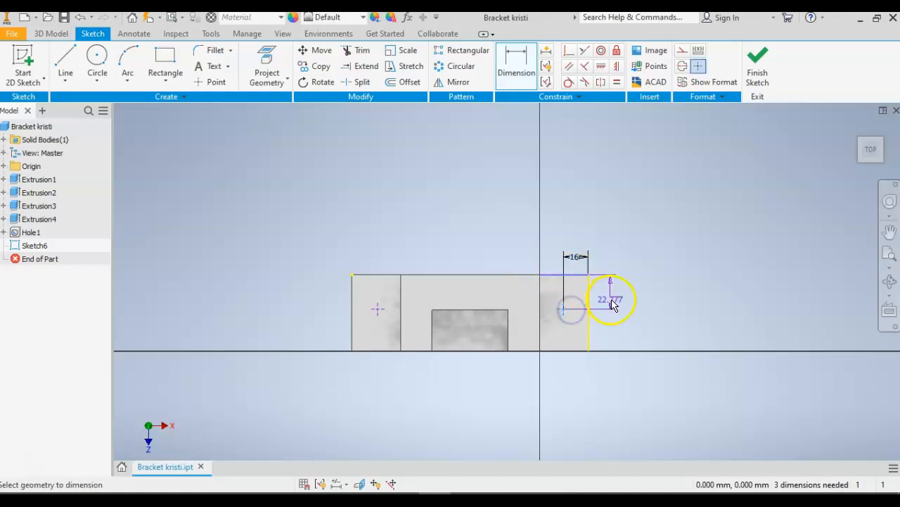
left_click(613, 294)
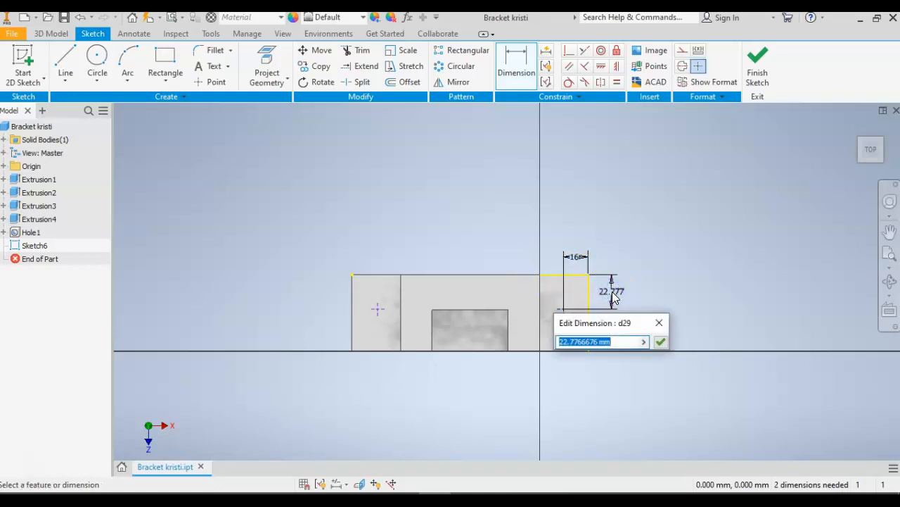
type("23")
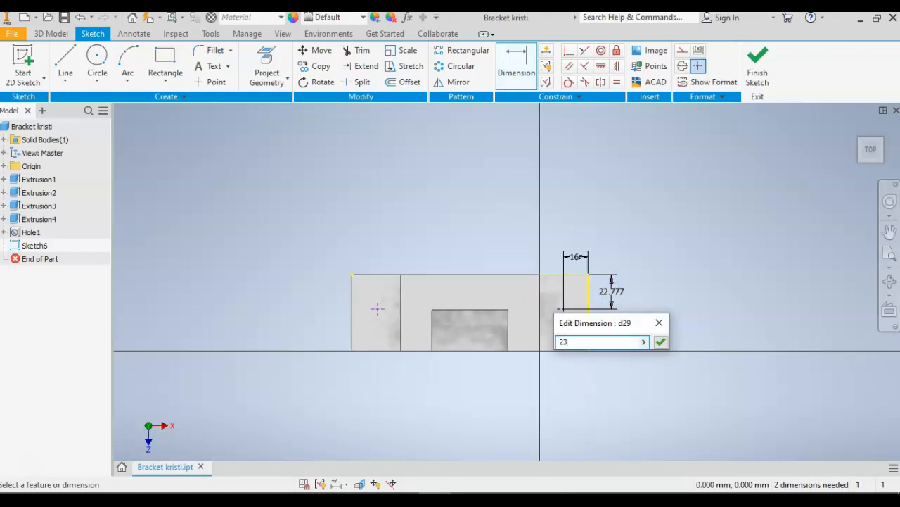
key("Return")
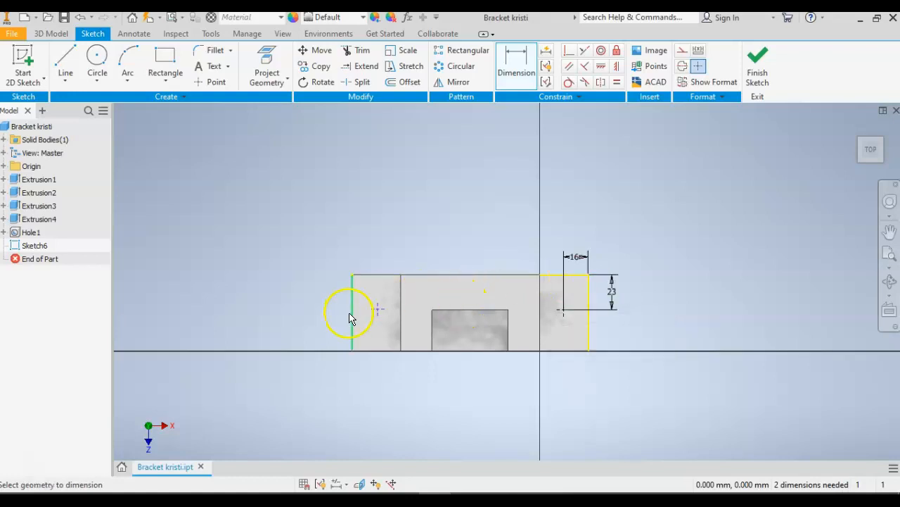
Dimension the left flange's center point 23 mm vertically from the flange's back edge.
left_click(378, 276)
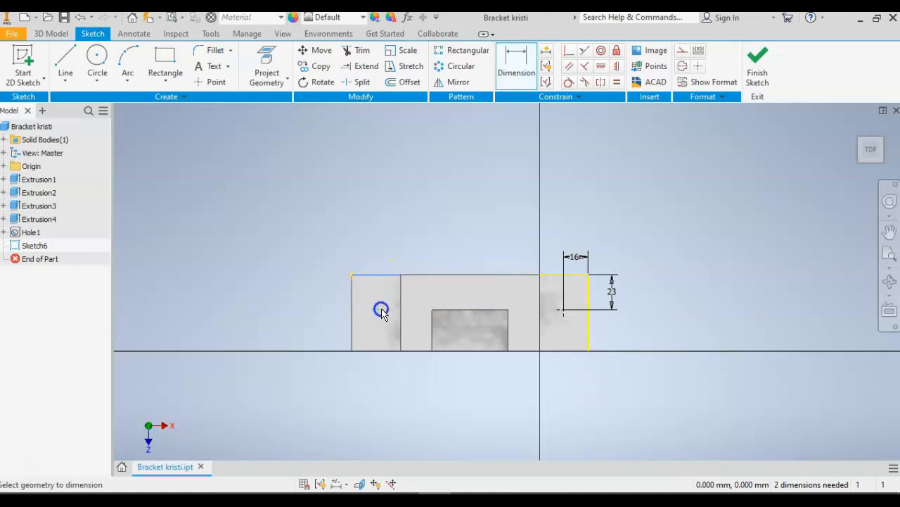
left_click(323, 295)
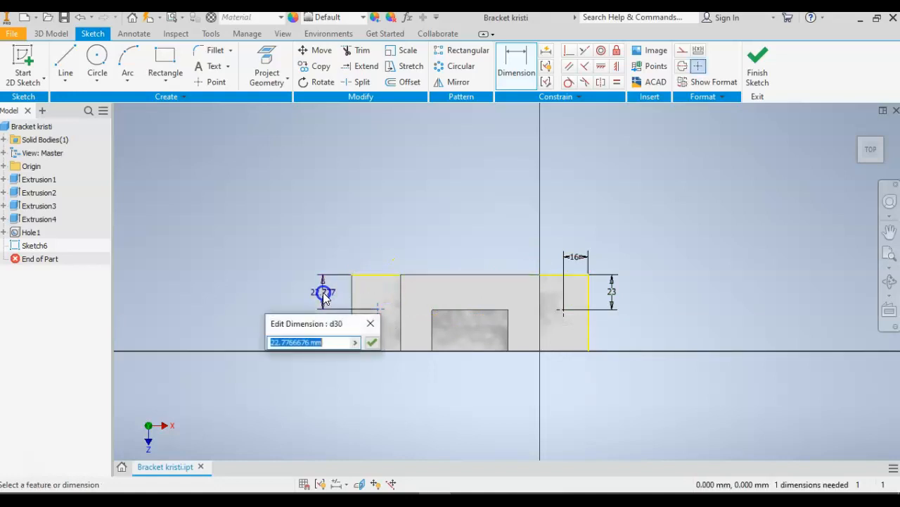
type("23")
key("Return")
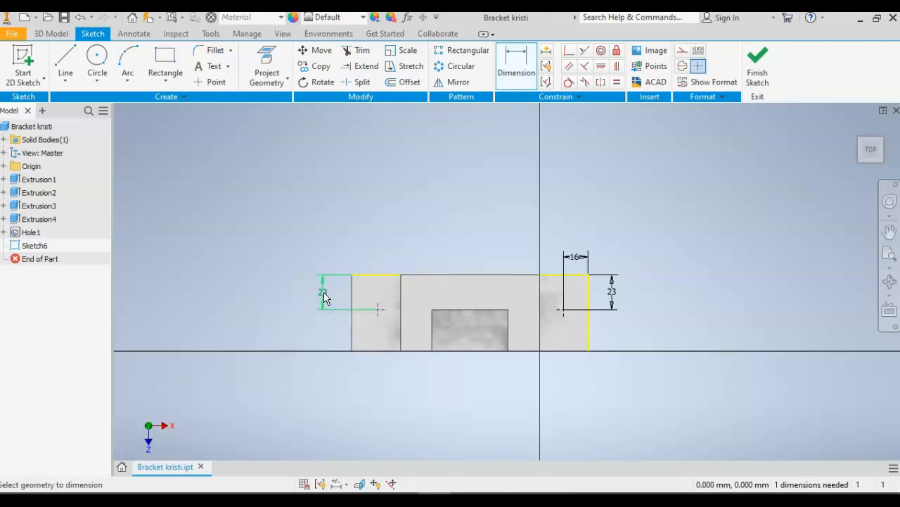
Dimension the left flange's center point 16 mm horizontally from the flange's outer left edge and finish the sketch.
left_click(352, 299)
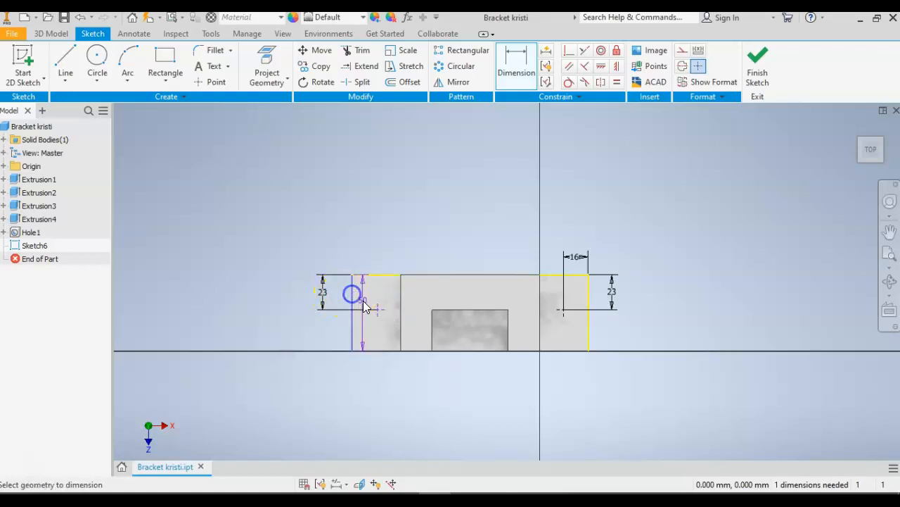
left_click(375, 275)
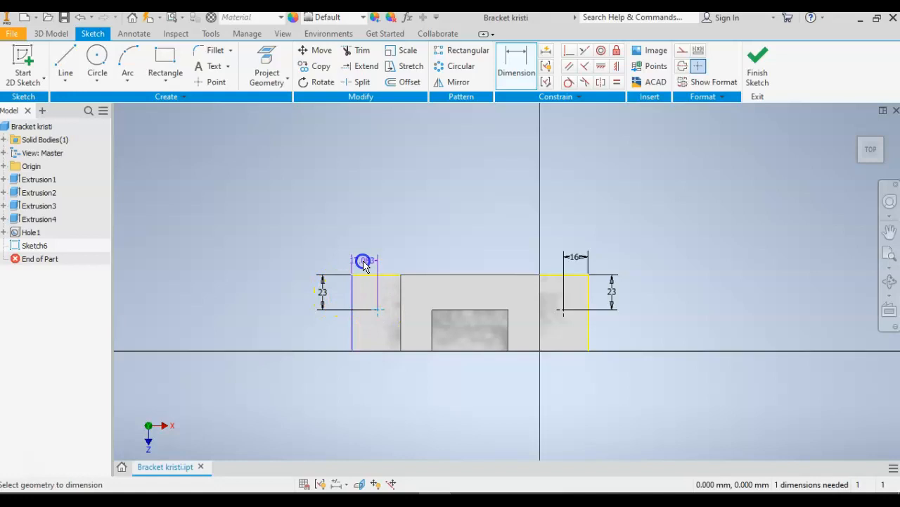
left_click(364, 257)
type("16")
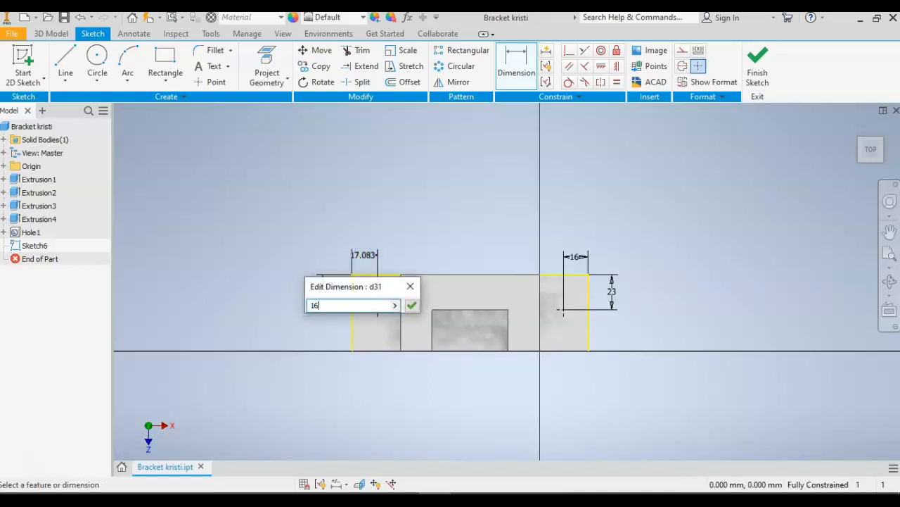
key("Return")
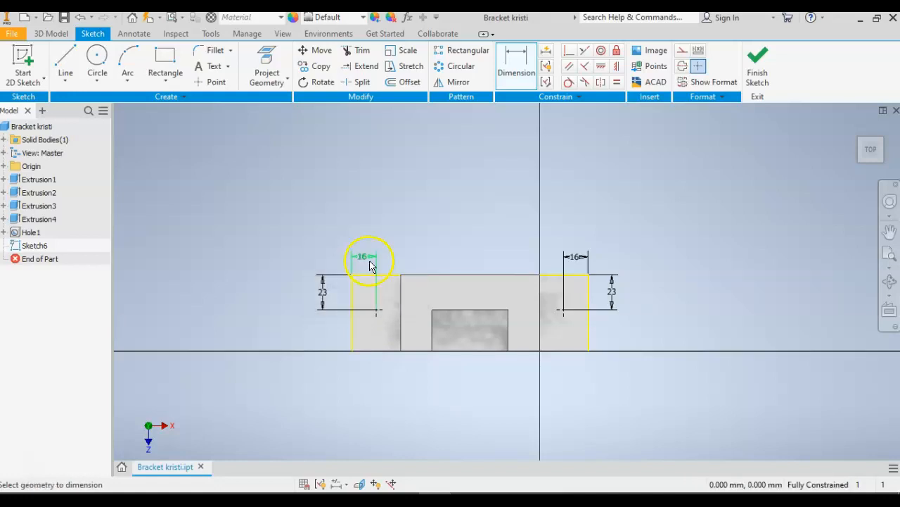
left_click(759, 64)
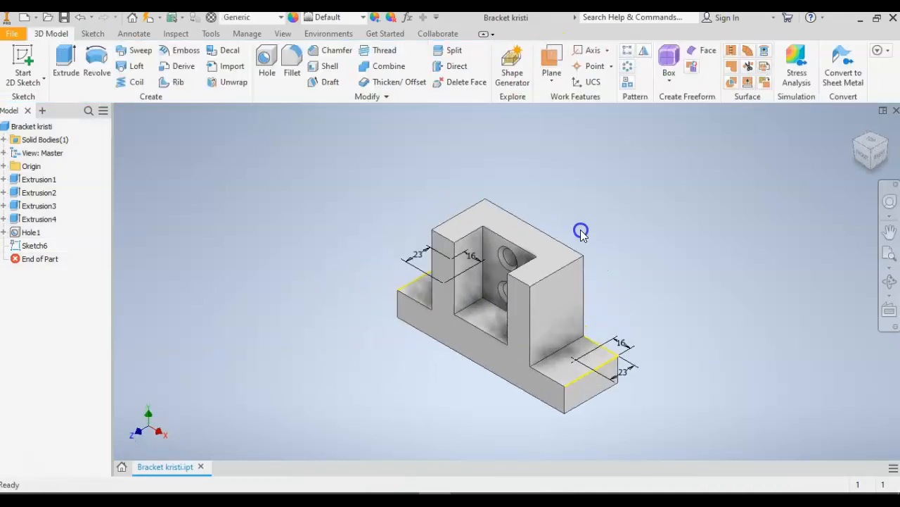
Create counterbored through holes at both flange points with an 18 mm counterbore diameter, 10 mm counterbore depth and 13 mm hole diameter.
left_click(265, 62)
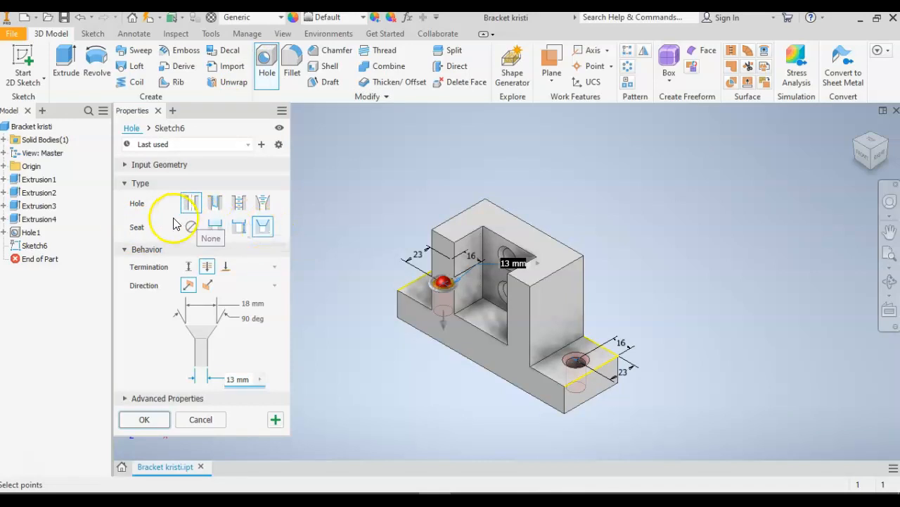
left_click(216, 226)
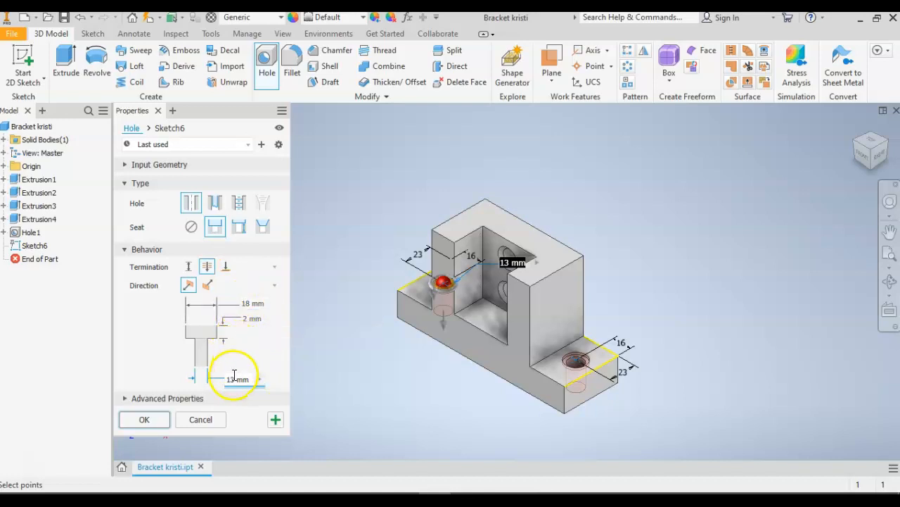
left_click(248, 319)
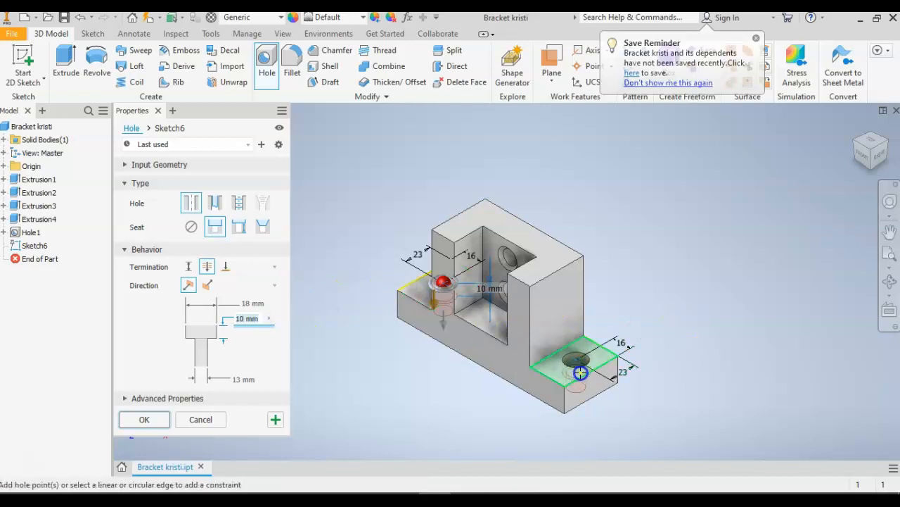
mouse_move(871, 158)
left_mouse_down()
mouse_move(130, 168)
mouse_move(190, 165)
mouse_move(161, 107)
mouse_move(185, 121)
mouse_move(175, 119)
mouse_move(894, 118)
left_mouse_up()
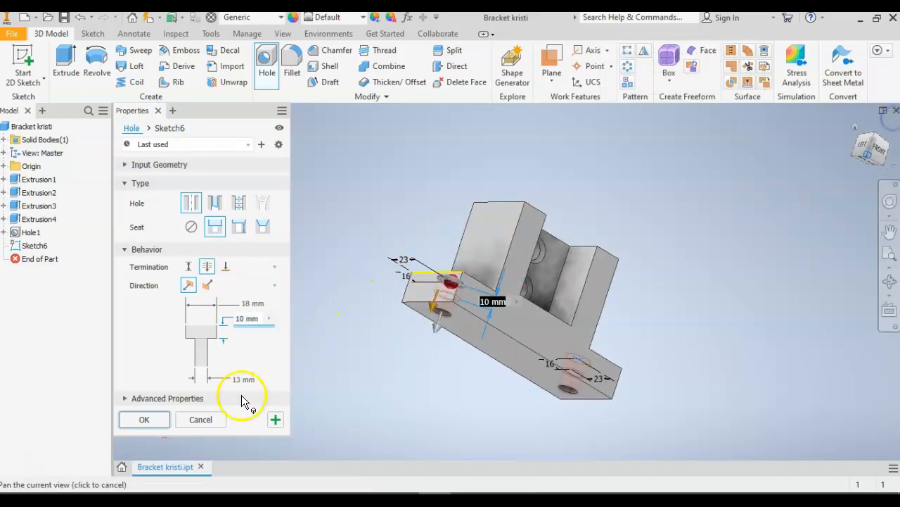
left_click(145, 419)
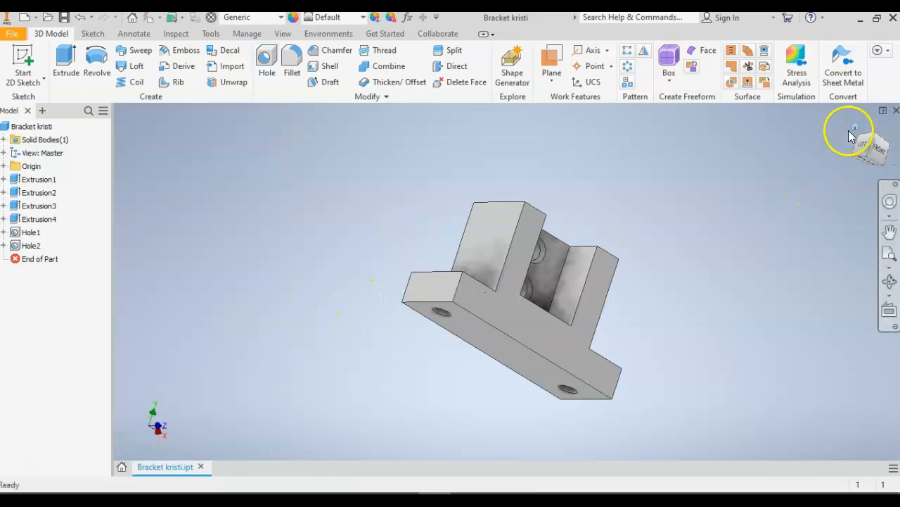
Fillet the four outer vertical corners of the base flanges and the pocket floor's two side edges with a 12 mm radius.
left_click(854, 133)
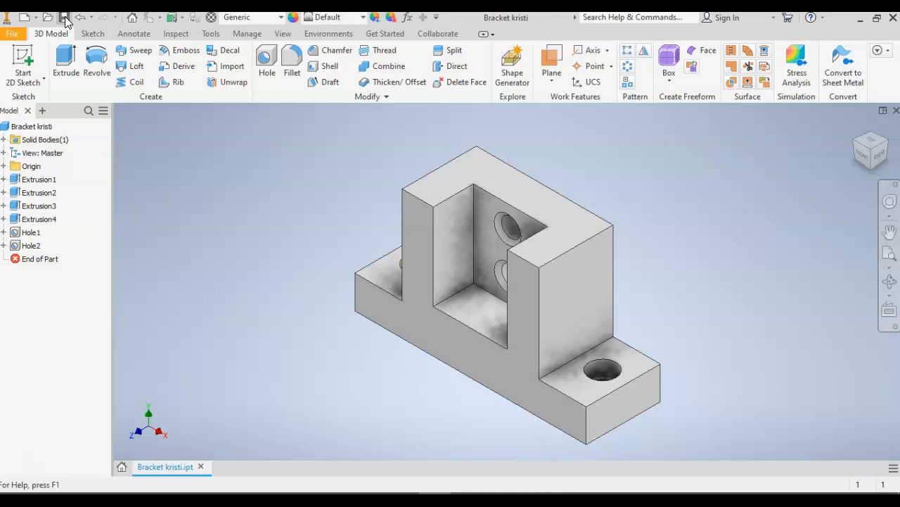
left_click(288, 63)
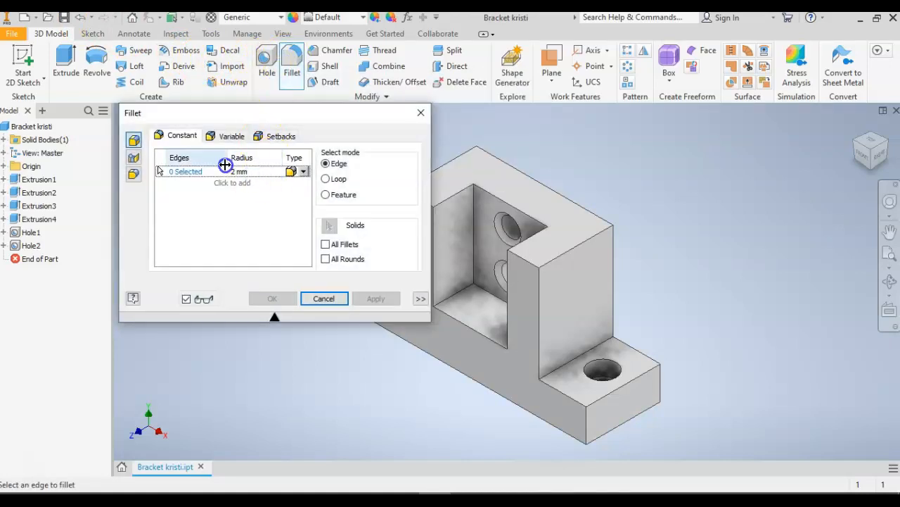
left_click(227, 172)
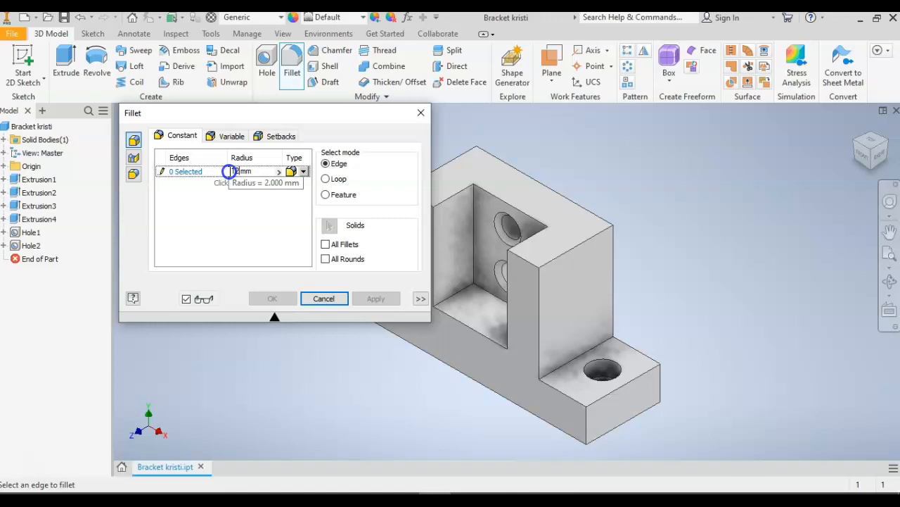
left_click_drag(310, 121, 207, 126)
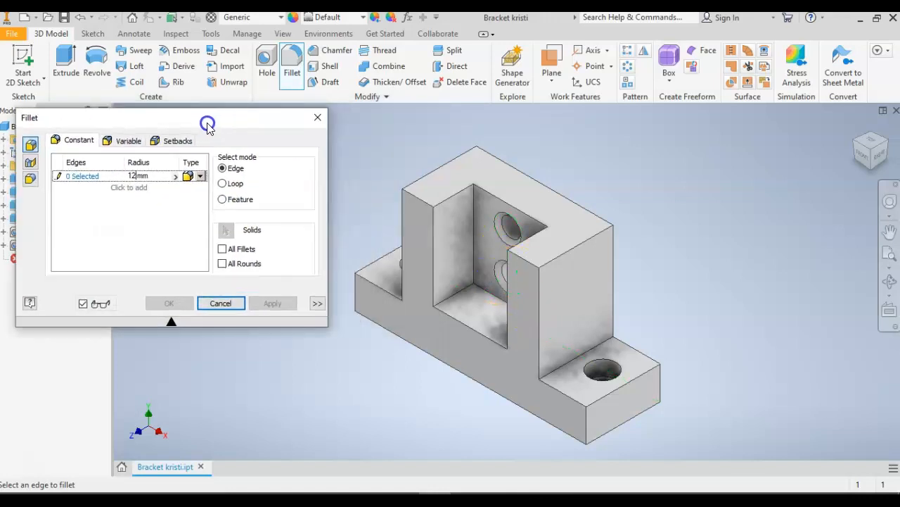
left_click(357, 290)
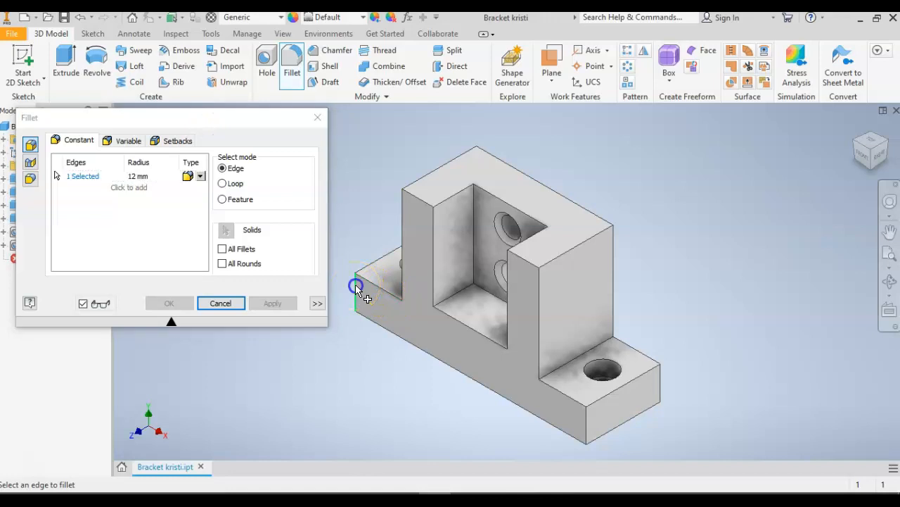
left_click(589, 423)
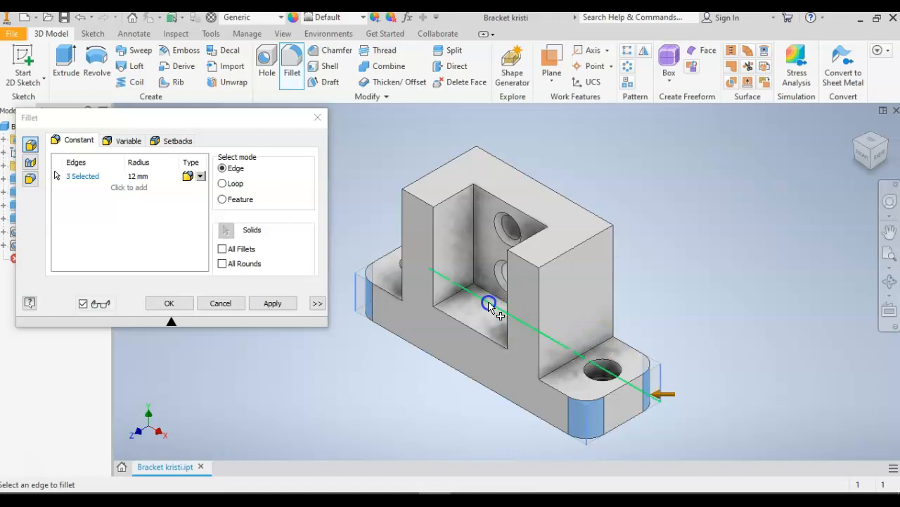
left_click(456, 296)
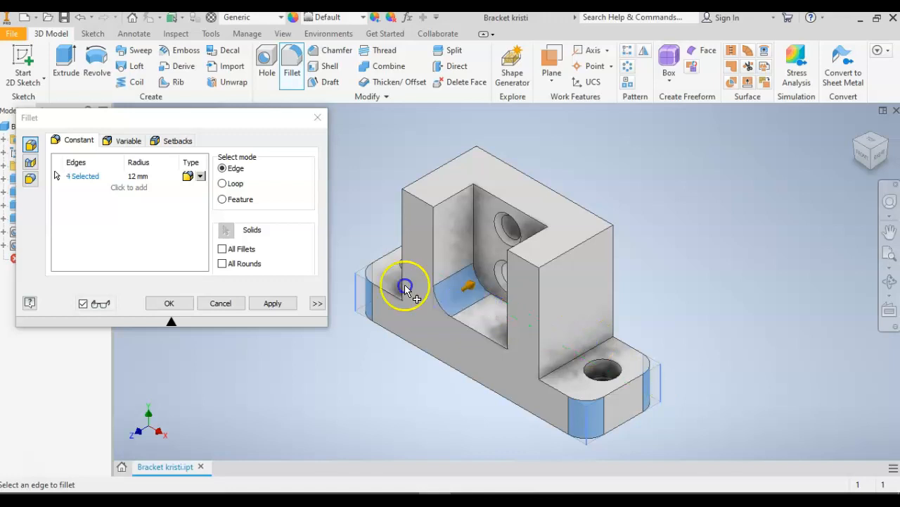
left_click(856, 144)
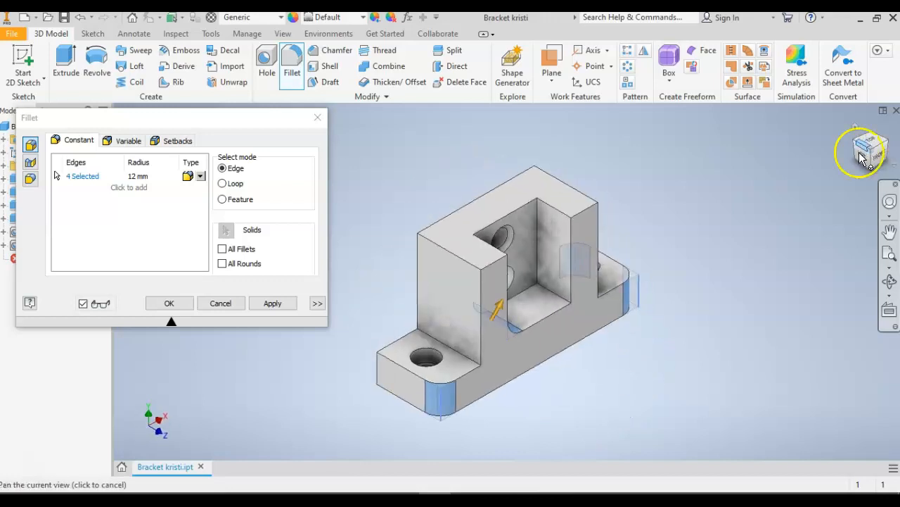
left_click(556, 292)
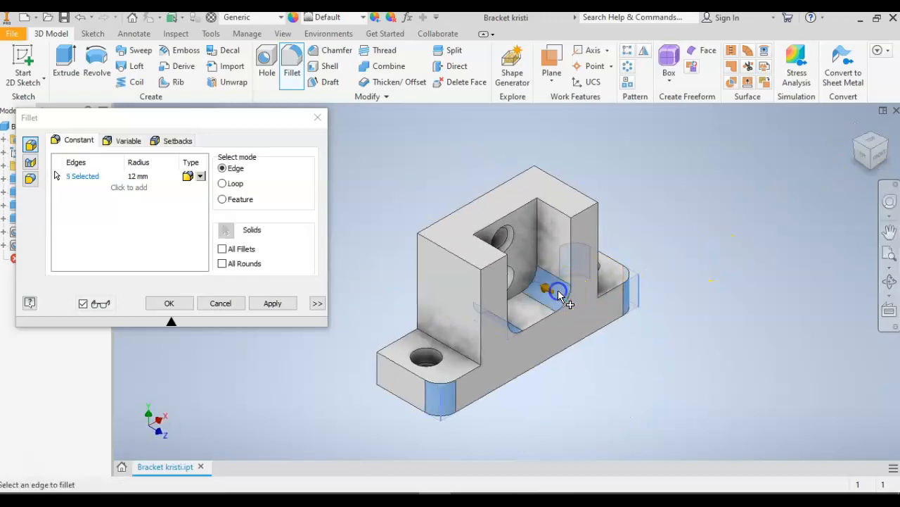
left_click(380, 368)
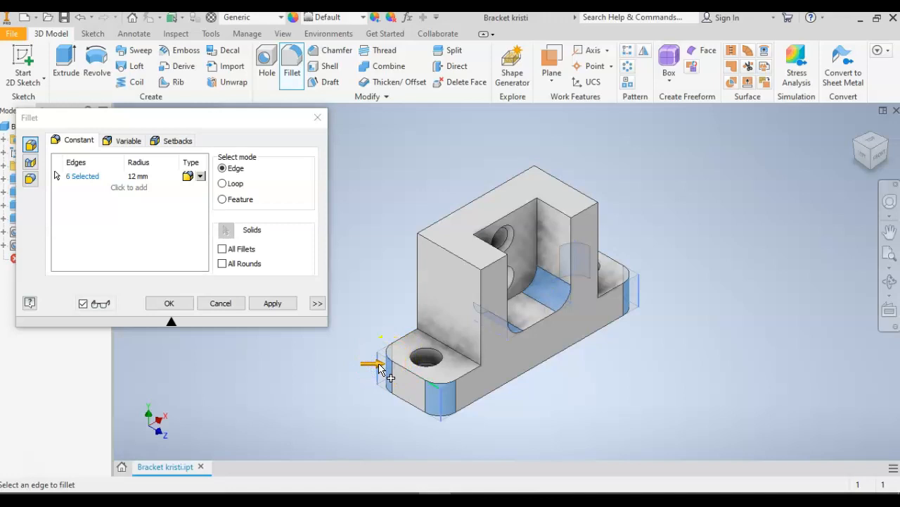
left_click(274, 304)
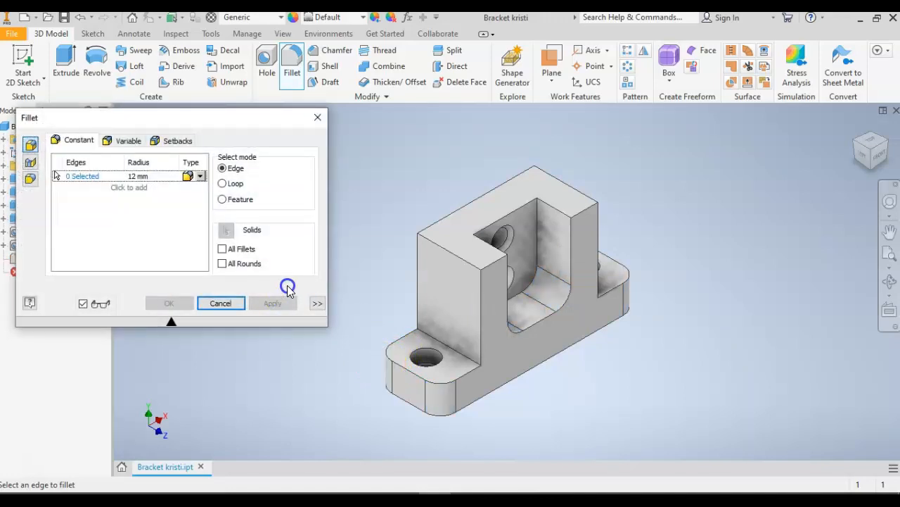
left_click(139, 176)
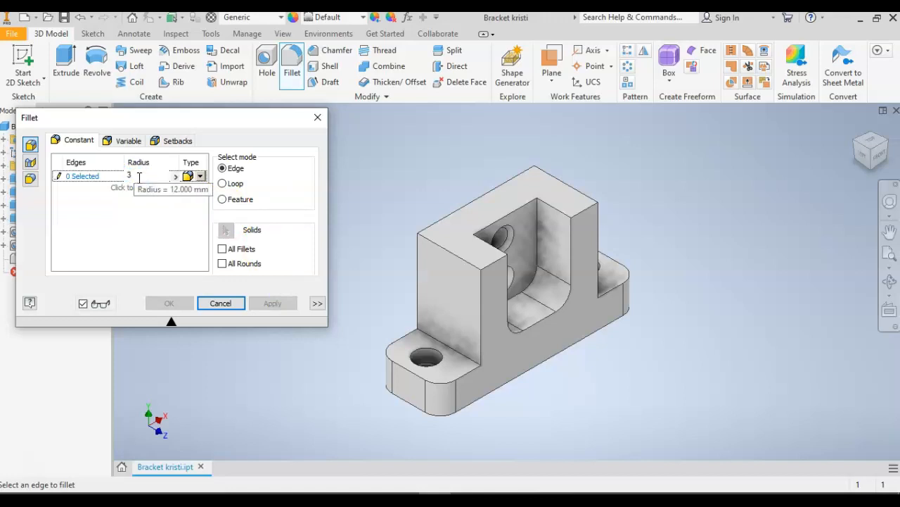
key("Tab")
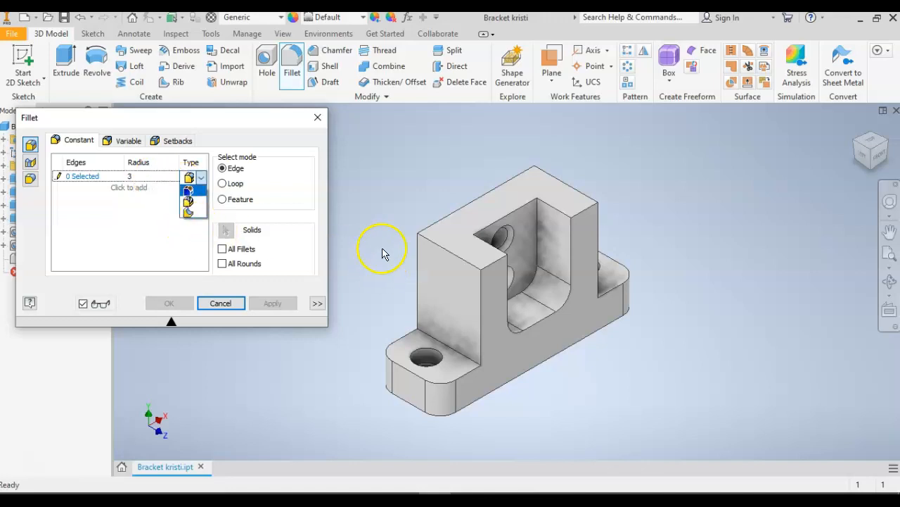
left_click(376, 203)
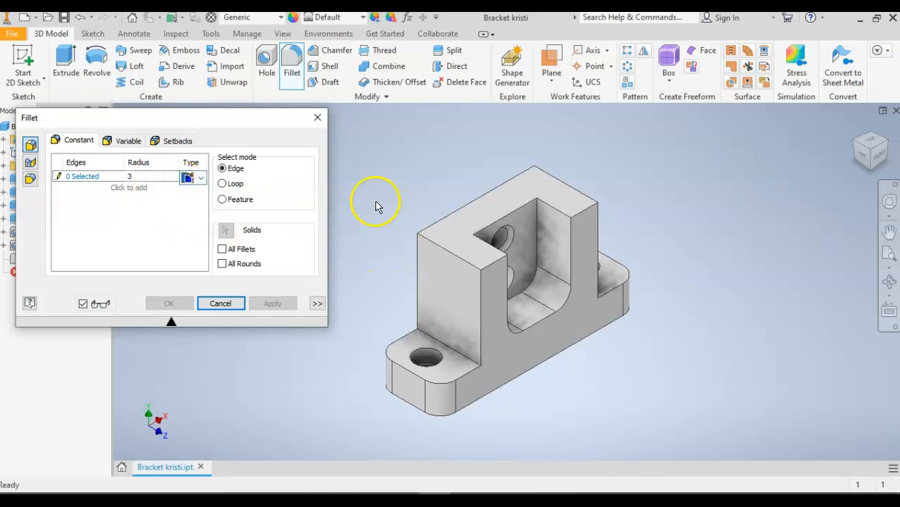
left_click(456, 259)
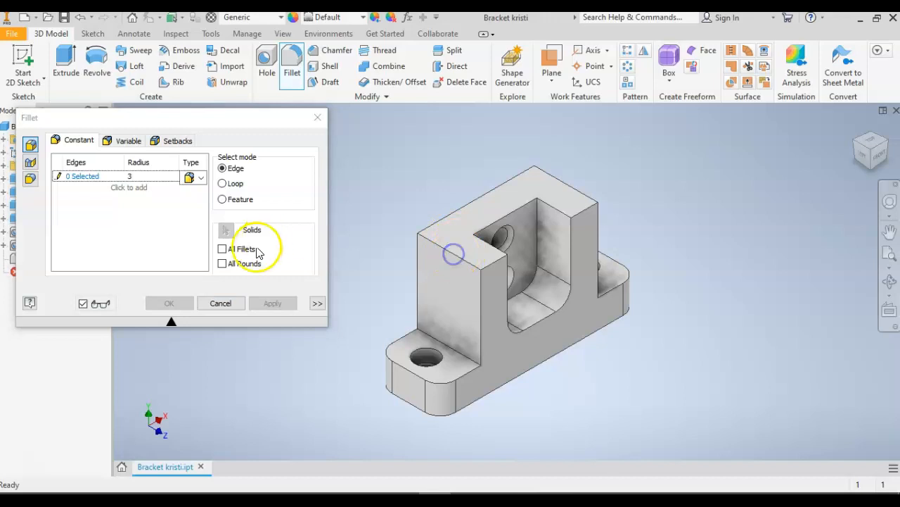
left_click(169, 222)
left_click(97, 177)
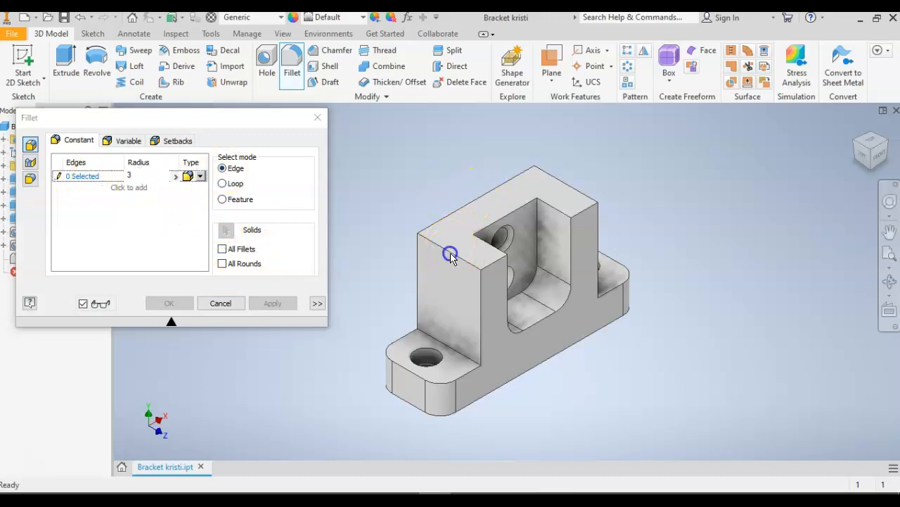
left_click(221, 303)
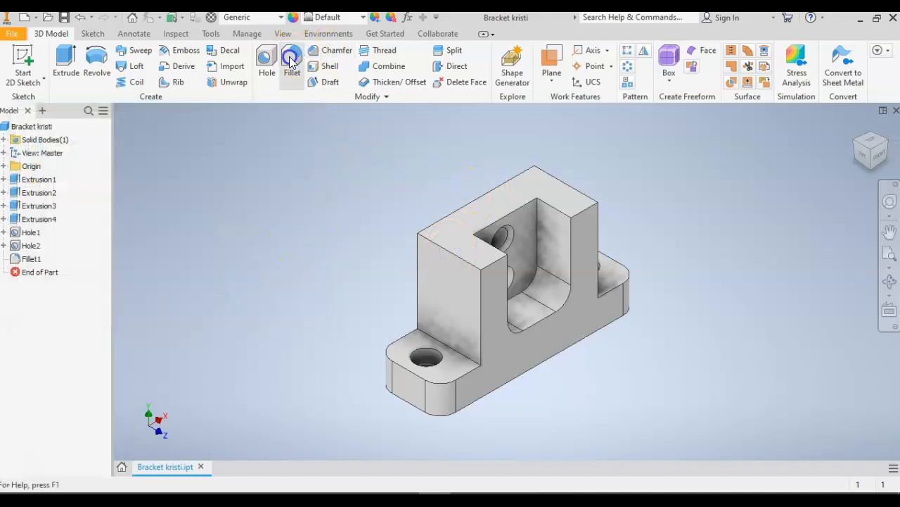
Start a constant fillet with a 3 mm radius and select the upright block's left, back and right outer top edges.
left_click(292, 62)
left_click(136, 176)
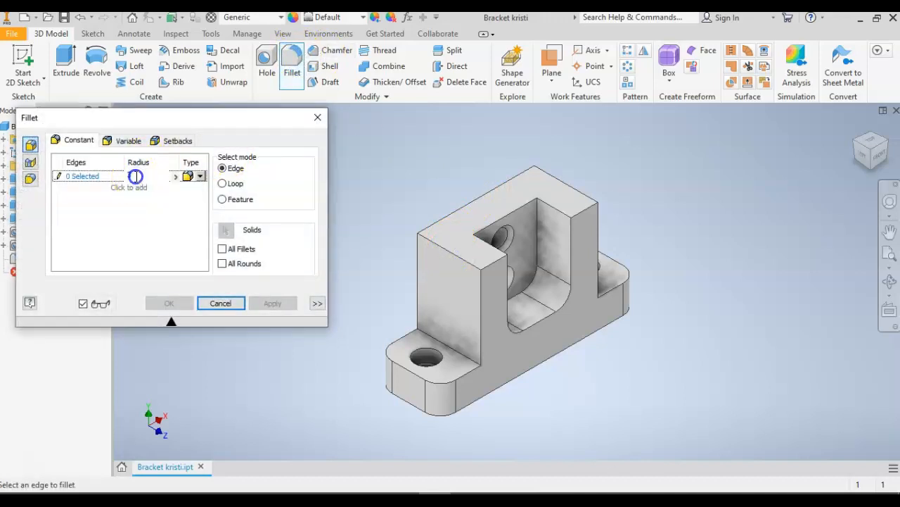
left_click(437, 245)
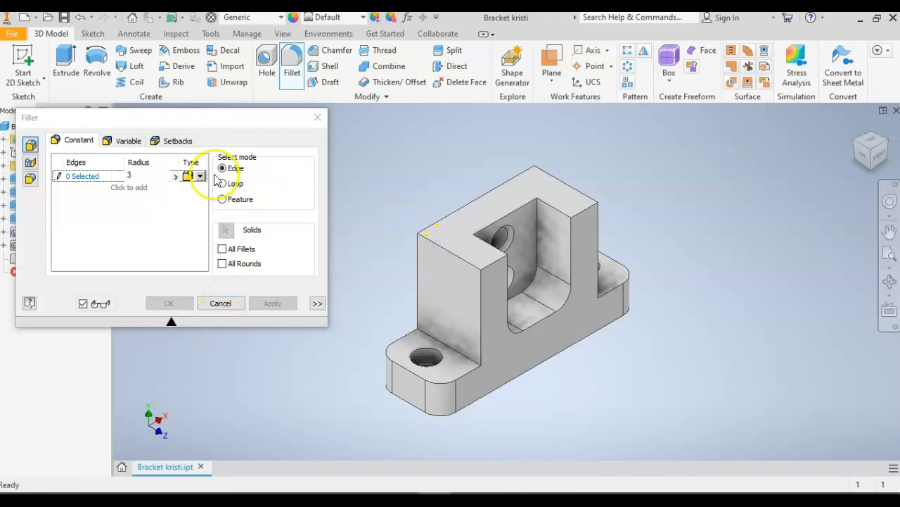
left_click(136, 176)
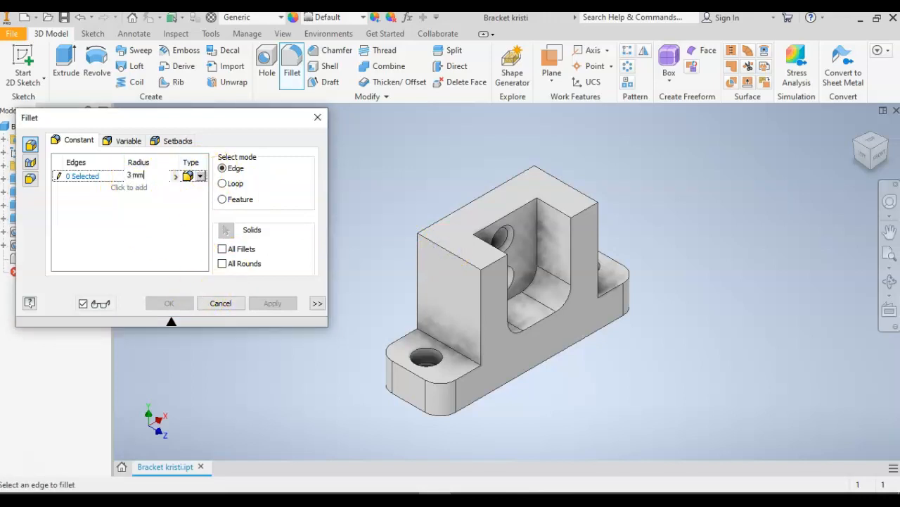
left_click(419, 240)
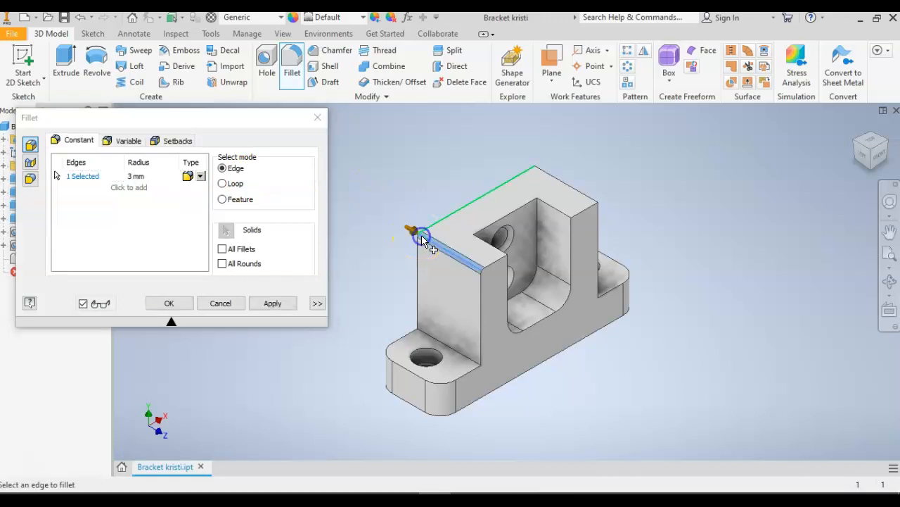
left_click(444, 219)
left_click(553, 179)
Add the pocket's right and back rim edges, its back-wall and front outlines, and the two front top edges to the 3 mm fillet.
left_click(554, 210)
left_click(505, 226)
left_click(542, 238)
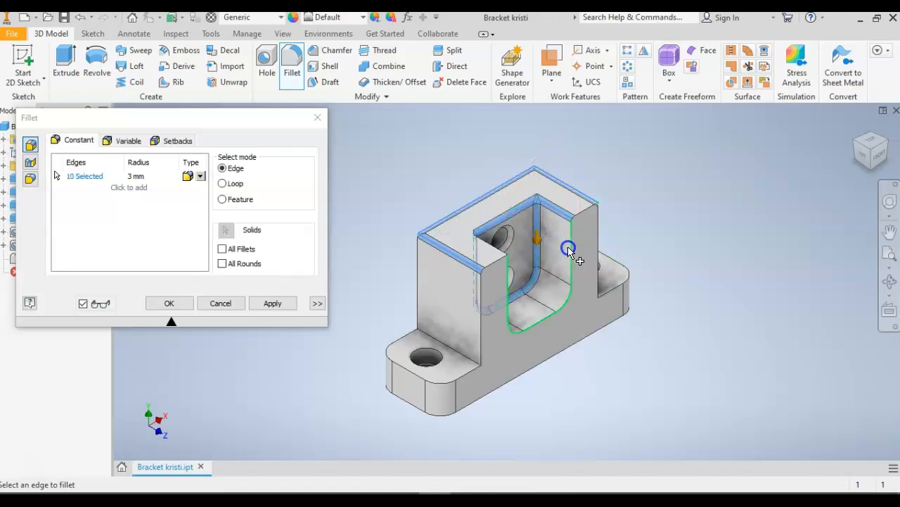
left_click(573, 251)
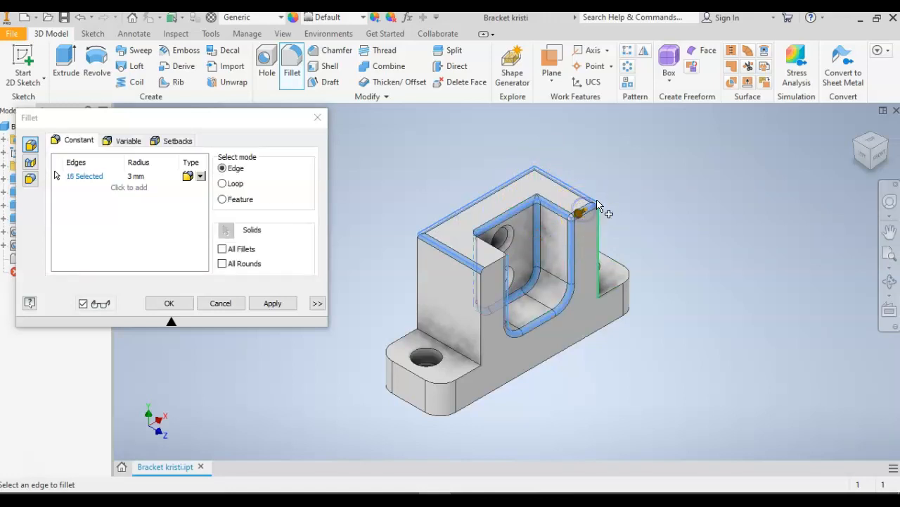
left_click(492, 264)
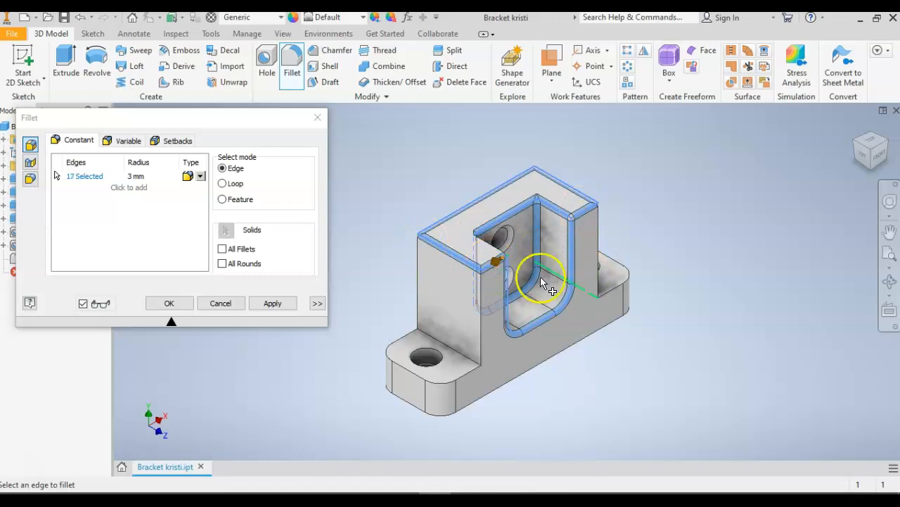
Add the block's two front and left rear vertical edges, plus the left flange's joint and top outline edges, to the fillet.
left_click(596, 273)
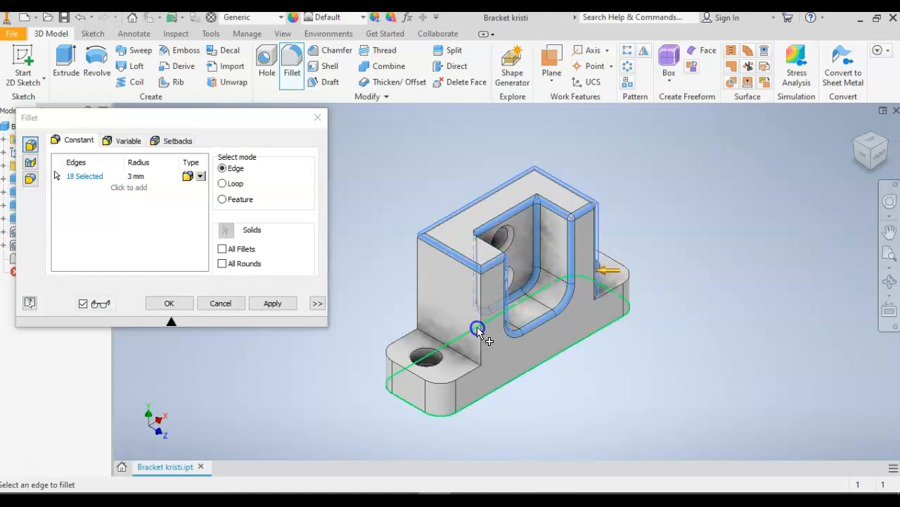
left_click(480, 329)
left_click(419, 302)
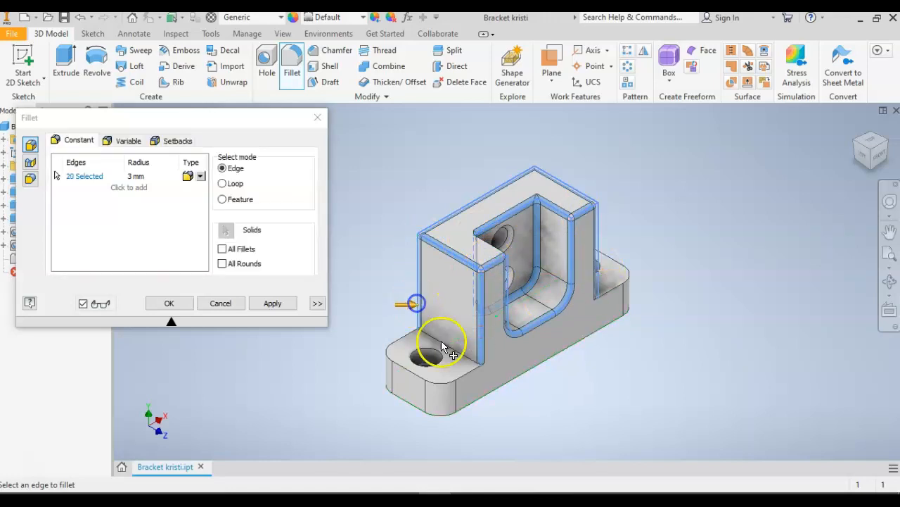
left_click(450, 352)
left_click(406, 373)
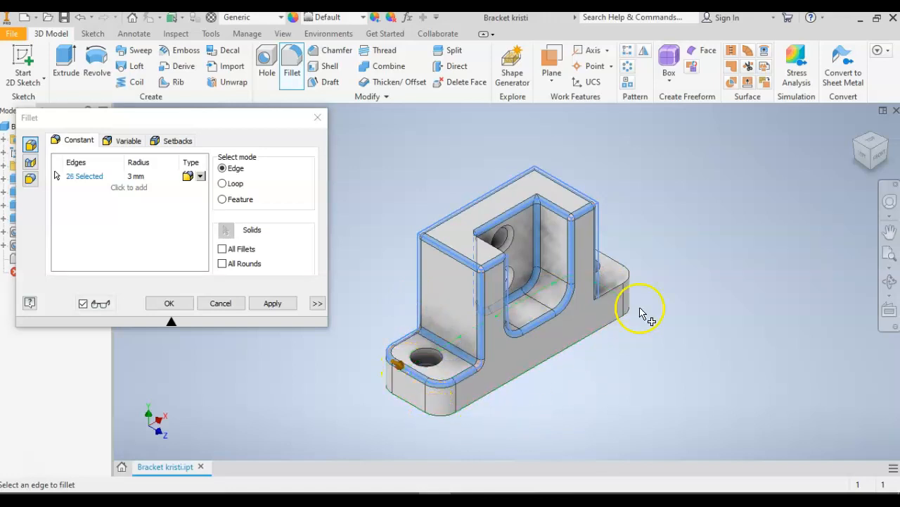
Add the pocket's left rim, the block's right rear vertical edge and the right flange's joint and top edges, and apply the 3 mm fillet.
left_click(885, 145)
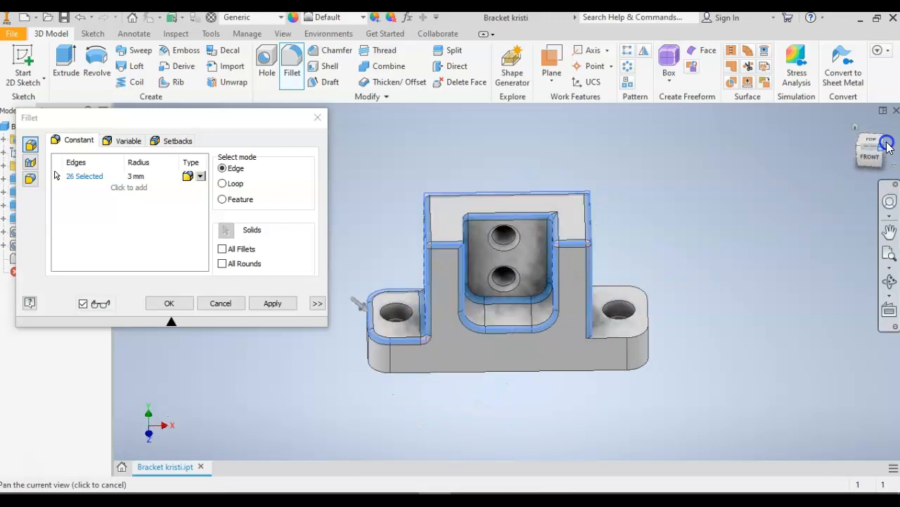
left_click(888, 145)
left_click(467, 202)
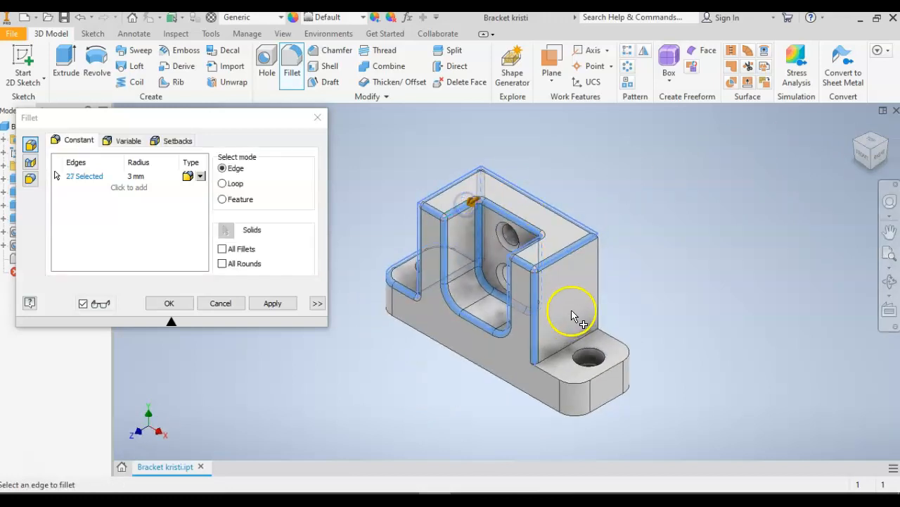
left_click(598, 299)
left_click(583, 336)
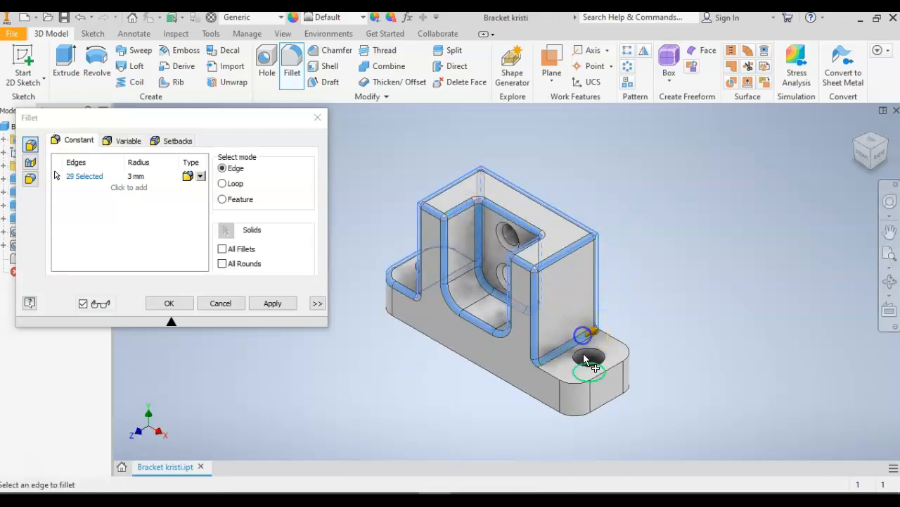
left_click(589, 381)
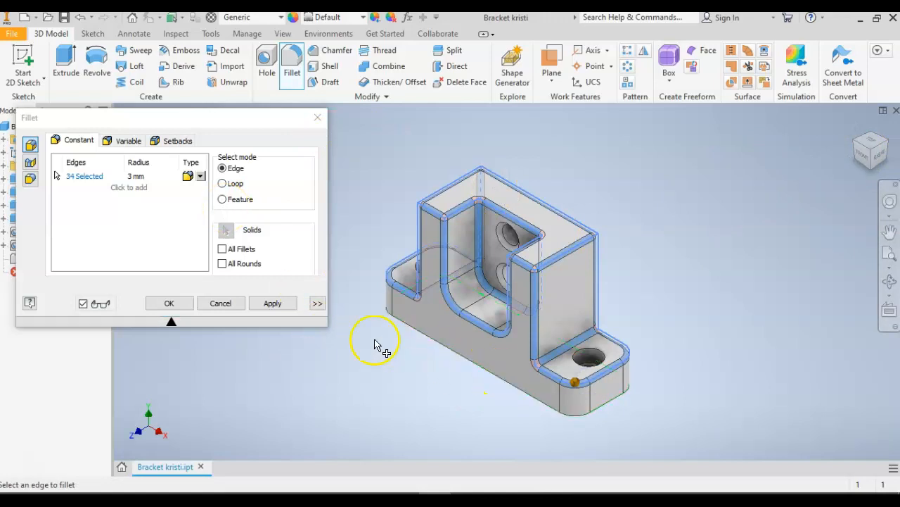
left_click(274, 303)
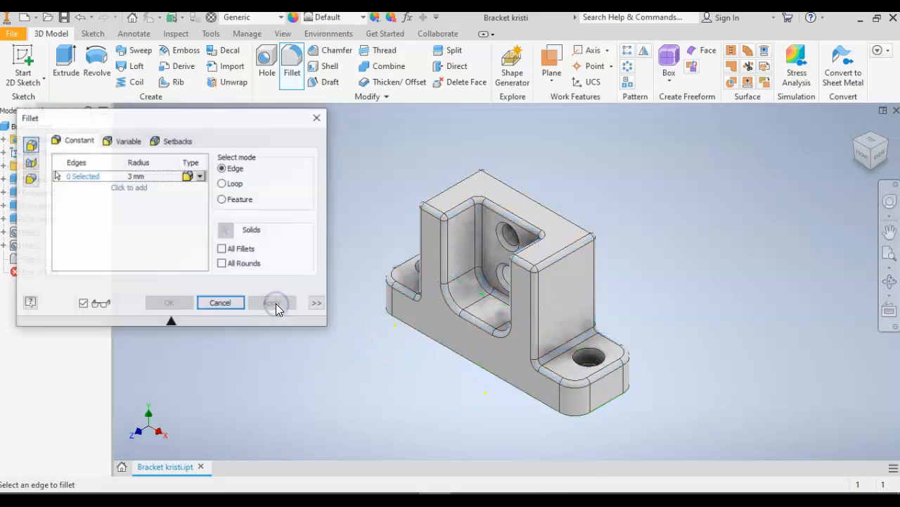
left_click(220, 305)
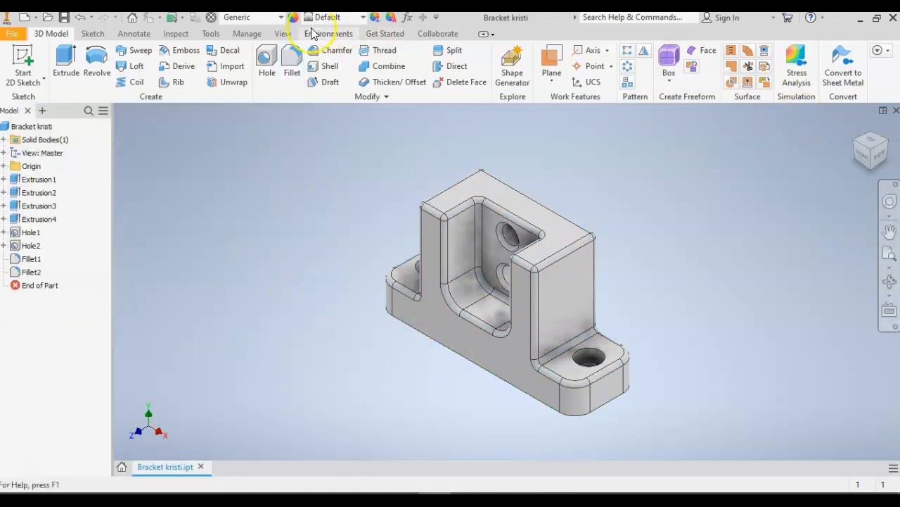